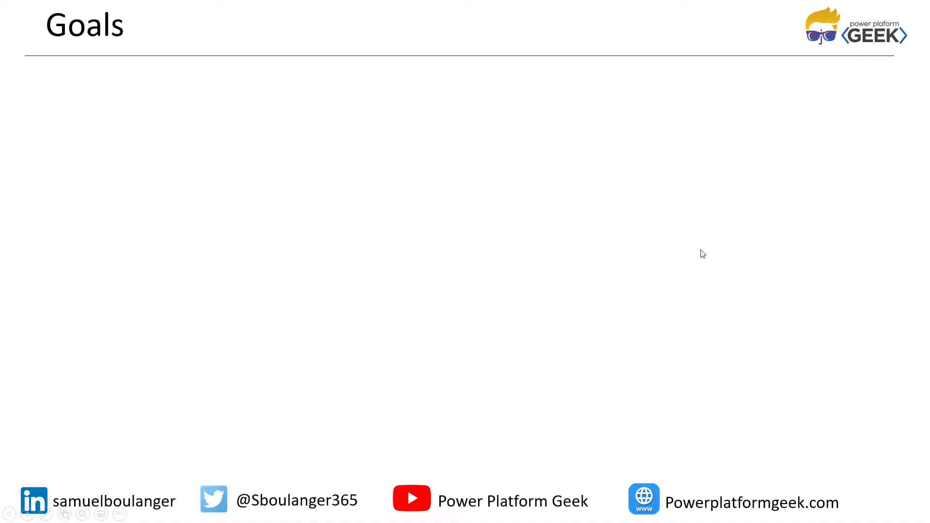
click(703, 254)
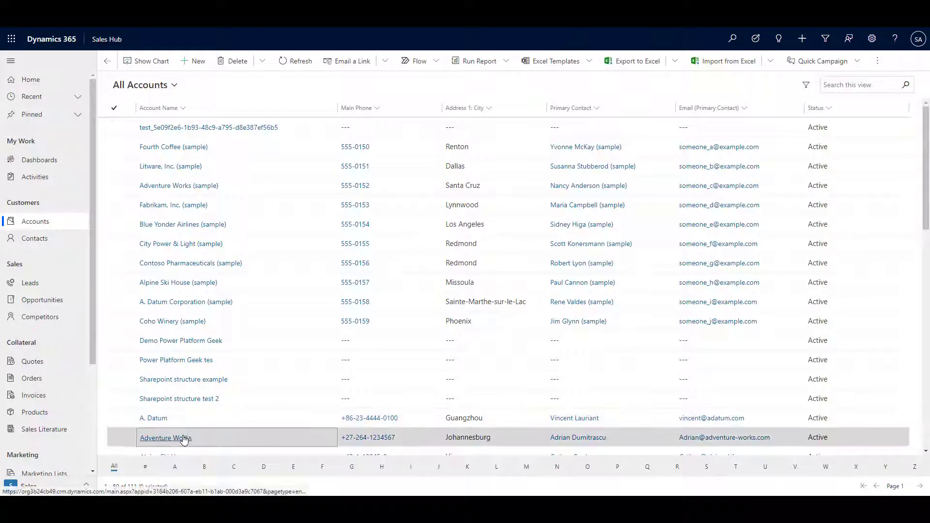
Open the Adventure Works account and view its related documents.
click(183, 439)
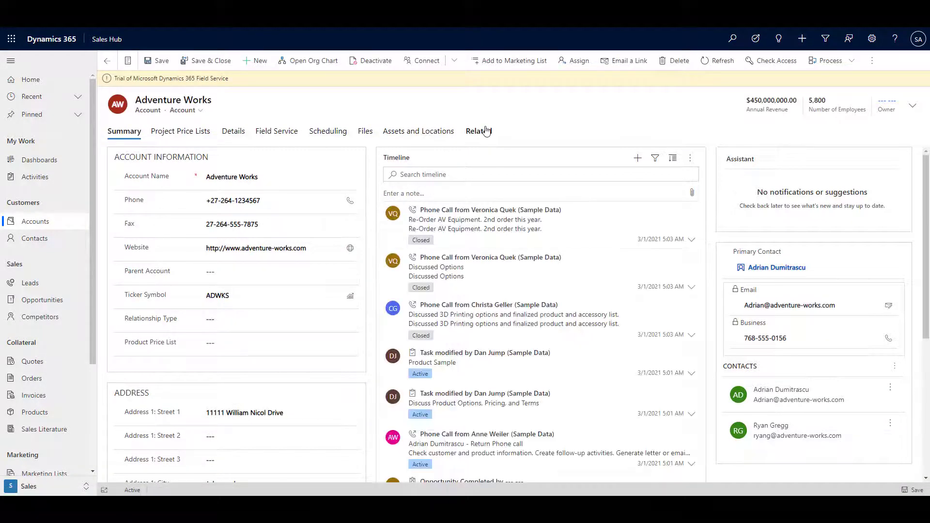
click(487, 131)
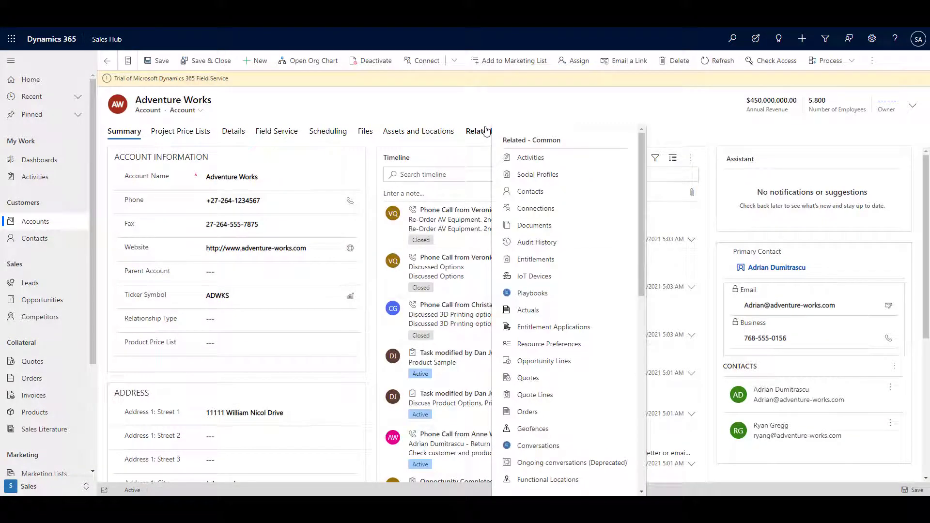
click(543, 226)
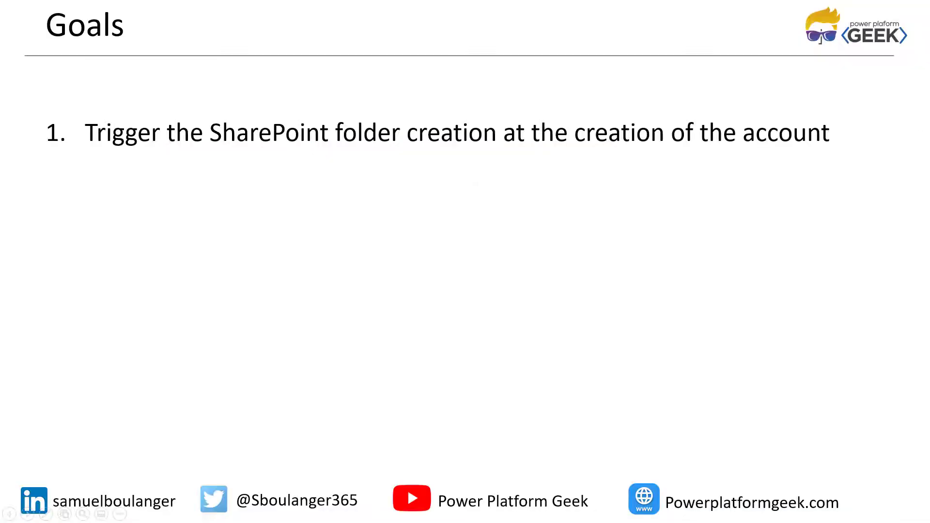
key(Right)
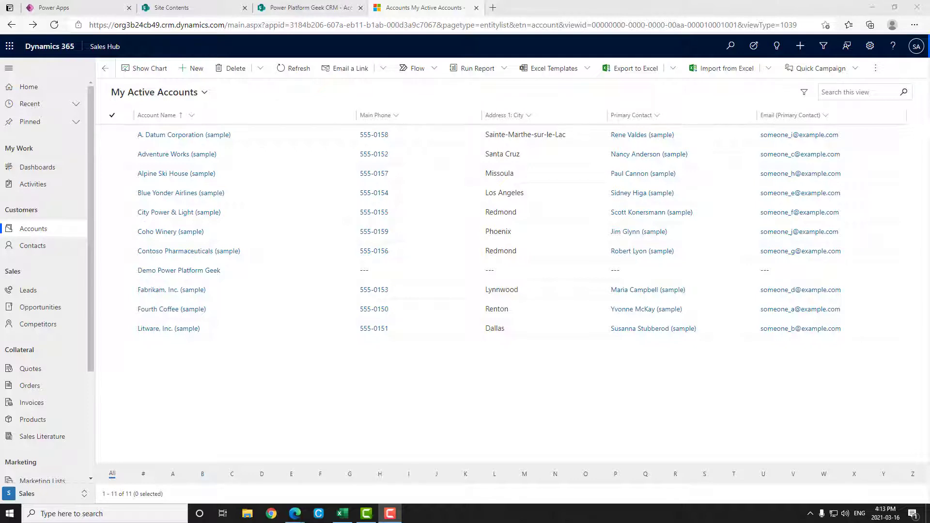
click(405, 349)
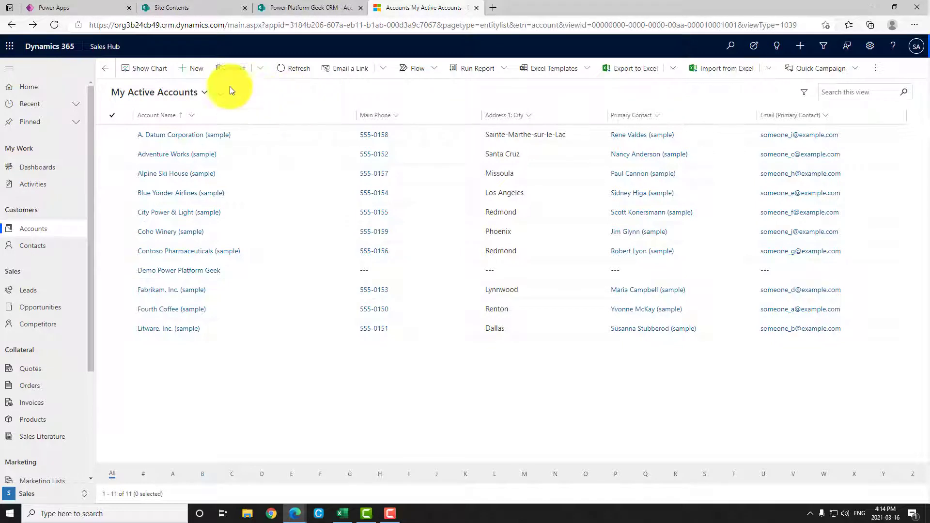
Create and save a new account named "Power Platform Geek tes".
click(198, 78)
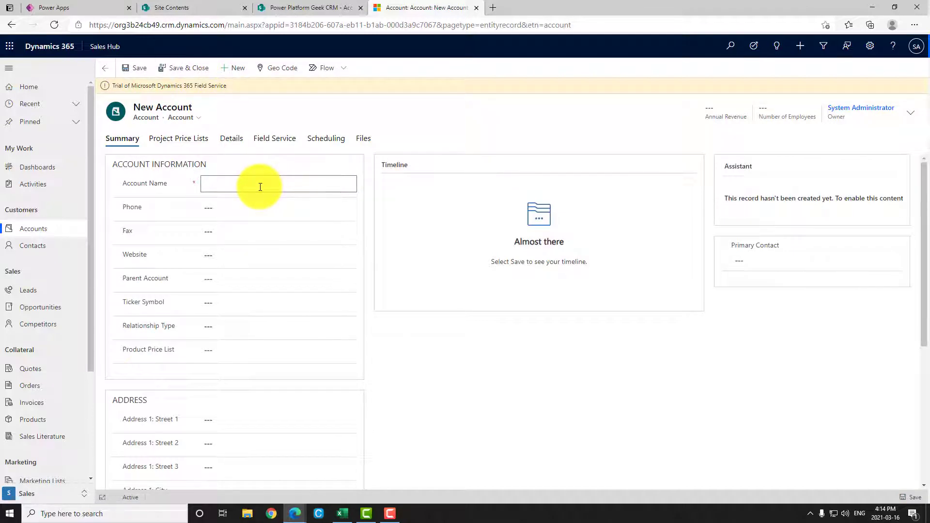
text(Power Plat)
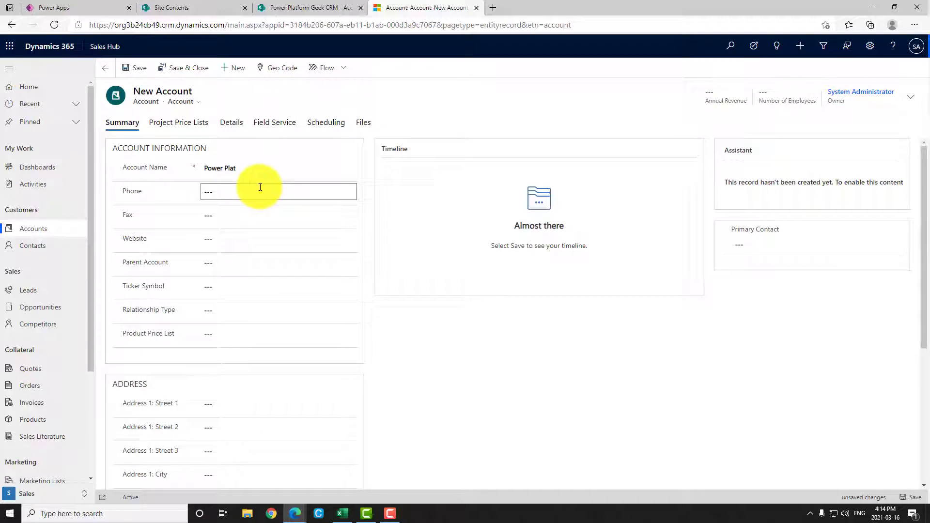
text(form Geek tes)
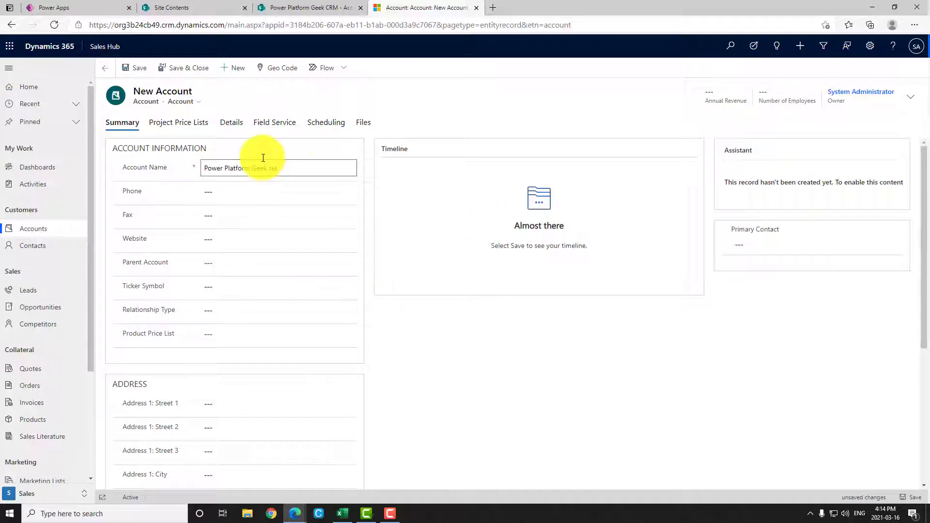
click(134, 69)
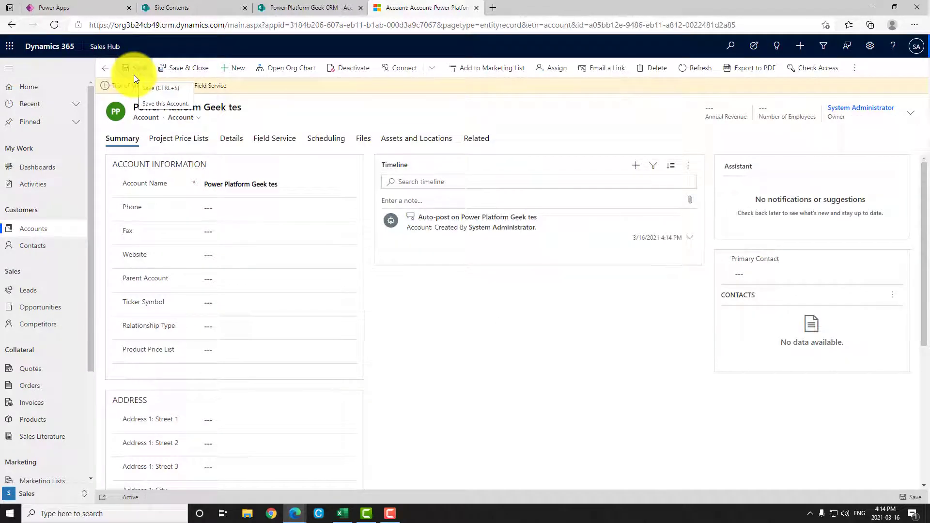
Reload the SharePoint Account library and check whether it has a folder for the new account.
click(478, 145)
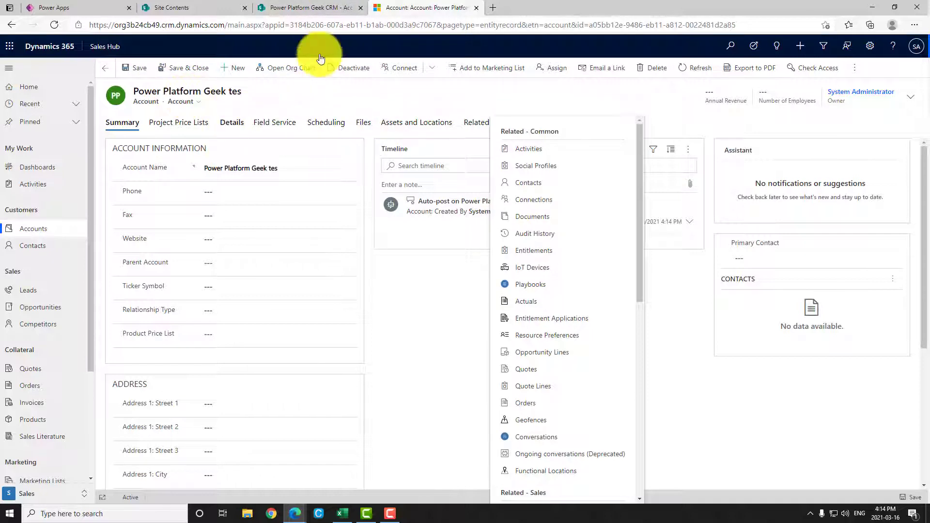
click(310, 10)
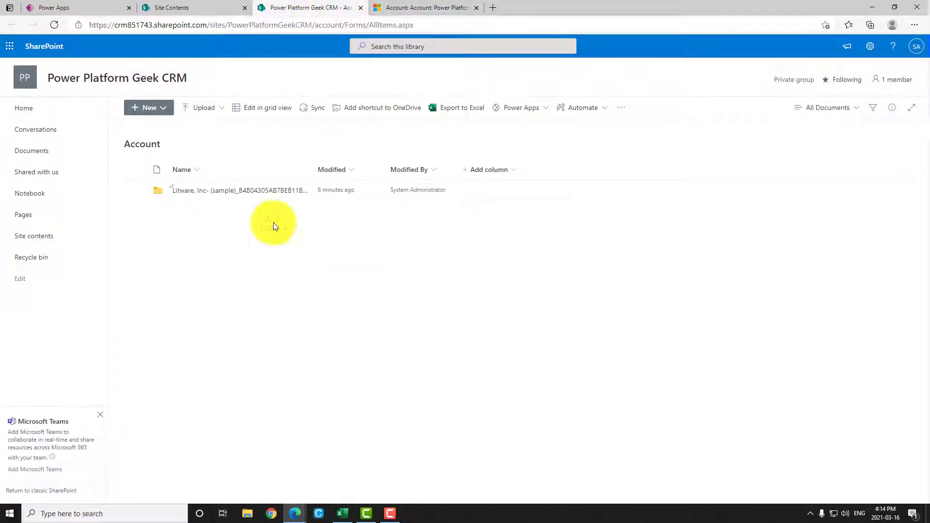
click(55, 24)
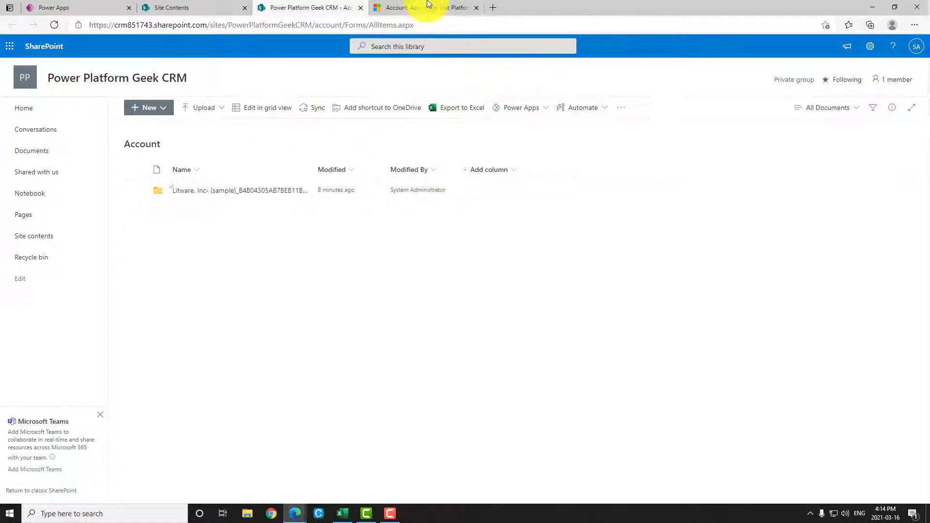
Return to the Dynamics 365 account and check the document locations in the Advanced Find window.
click(440, 11)
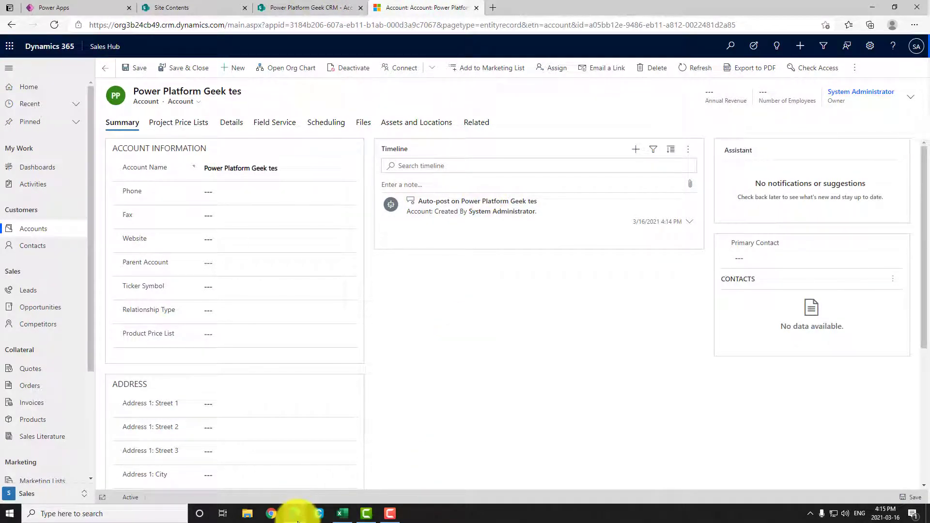
mouse_move(297, 520)
click(396, 476)
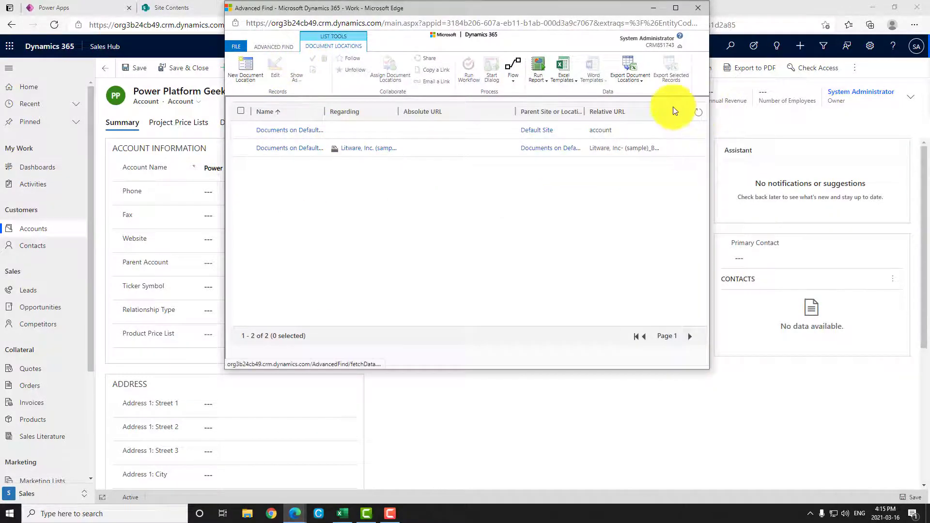
Open the related documents of the Power Platform Geek tes account to trigger its SharePoint folder creation.
click(770, 134)
click(477, 122)
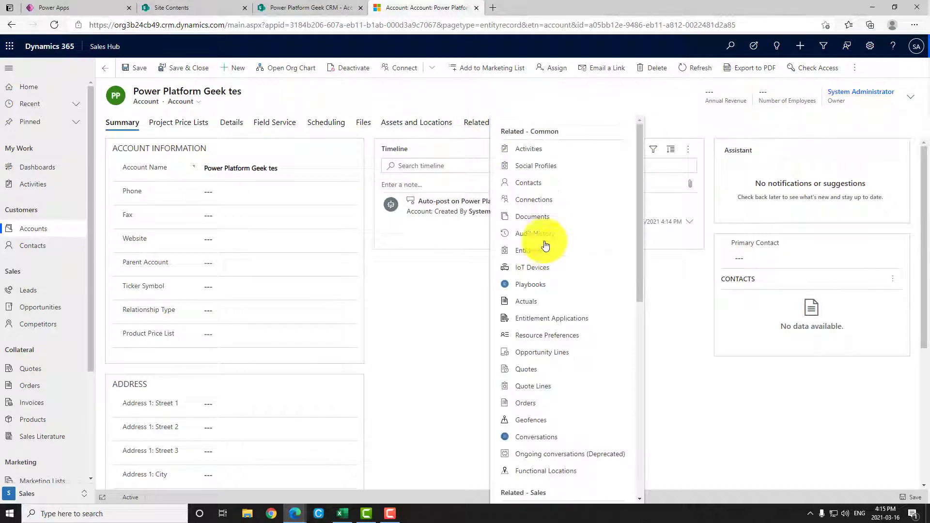
click(530, 216)
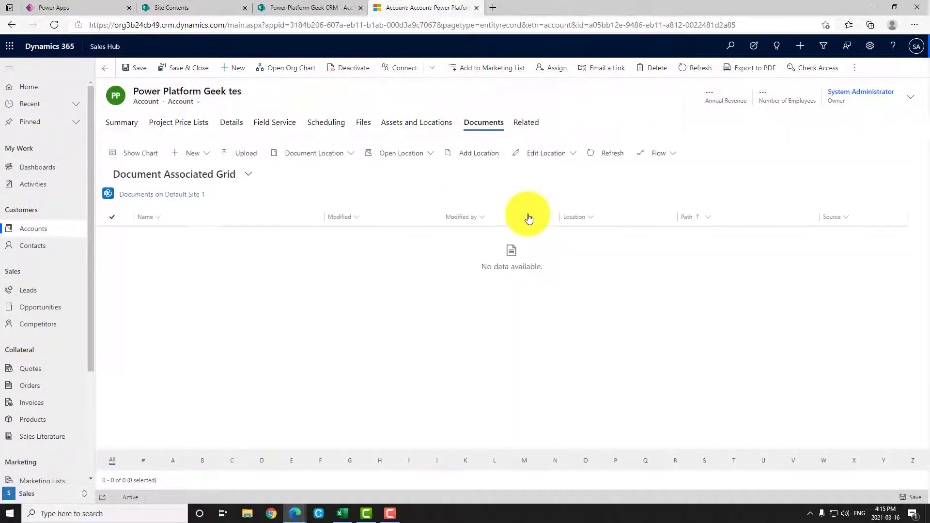
Reload the SharePoint Account library and refresh the Advanced Find document locations to check for the account's new entries.
click(320, 7)
click(54, 24)
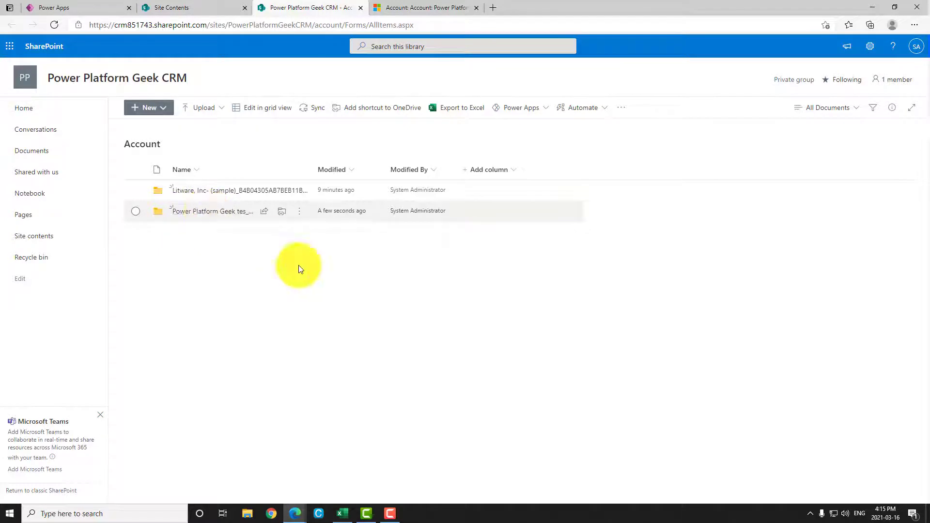
mouse_move(297, 512)
click(393, 484)
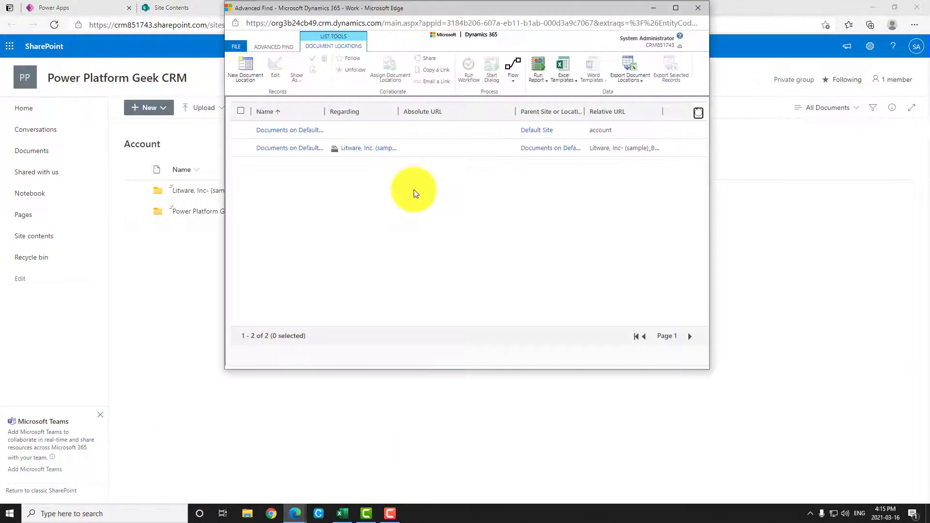
click(698, 115)
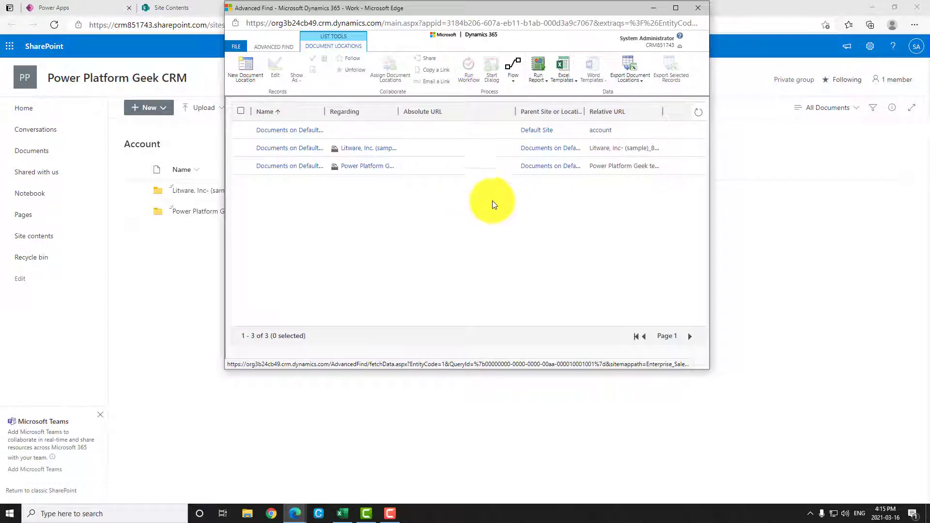
Open the Power Platform Geek tes document location and examine its relative URL and its parent location record.
double_click(651, 168)
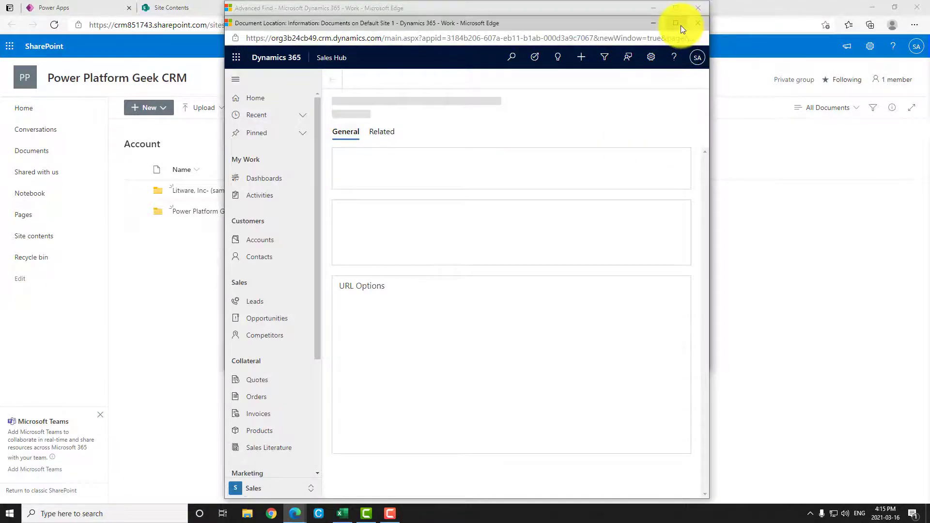
click(680, 26)
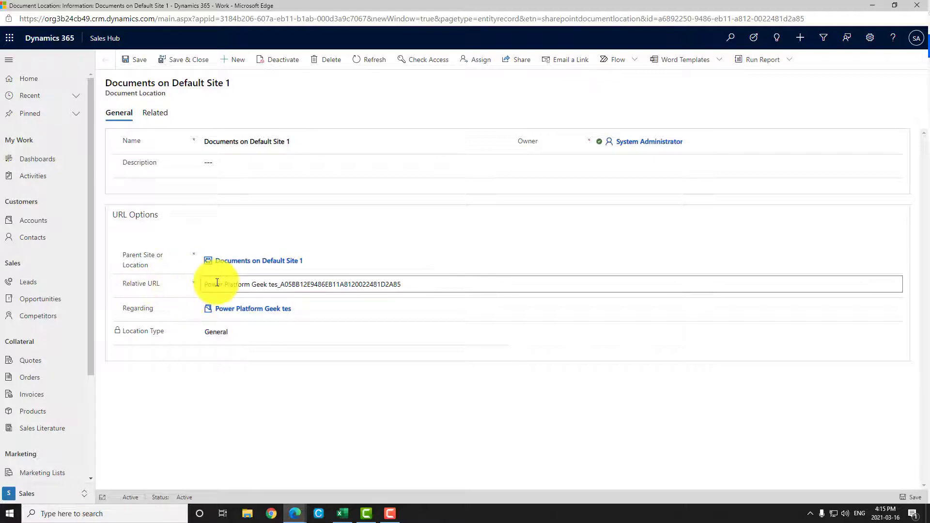
drag(213, 284, 439, 284)
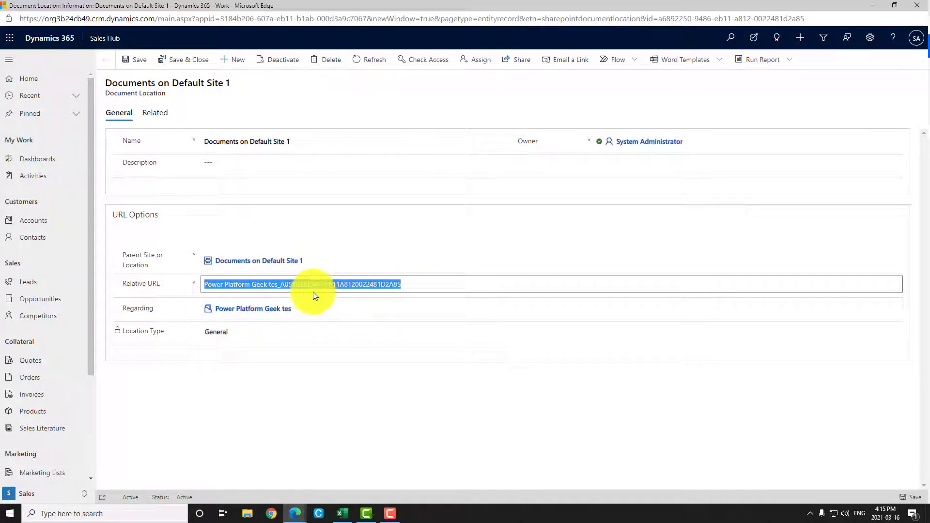
click(230, 284)
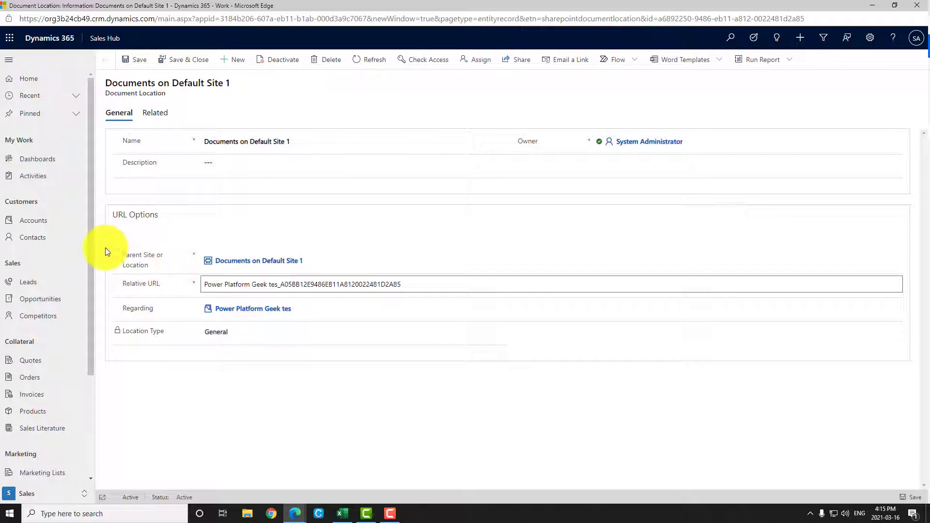
click(239, 262)
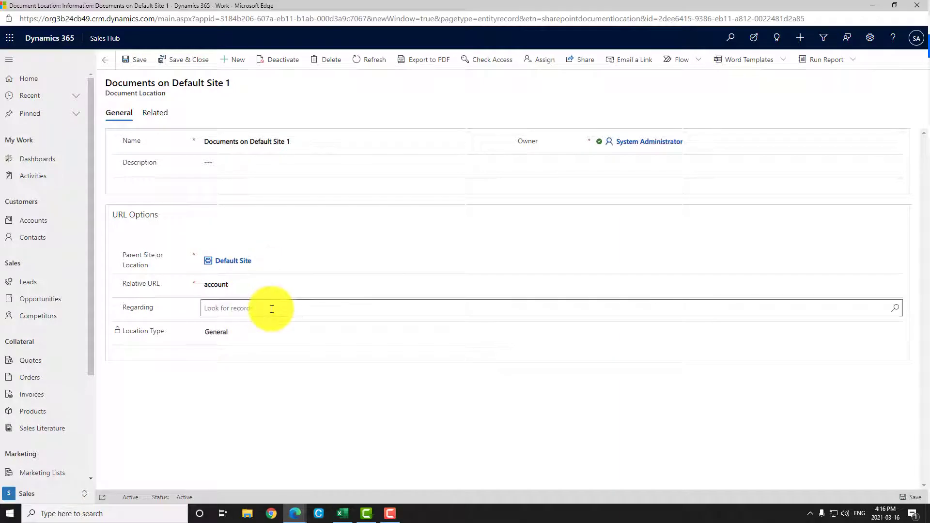
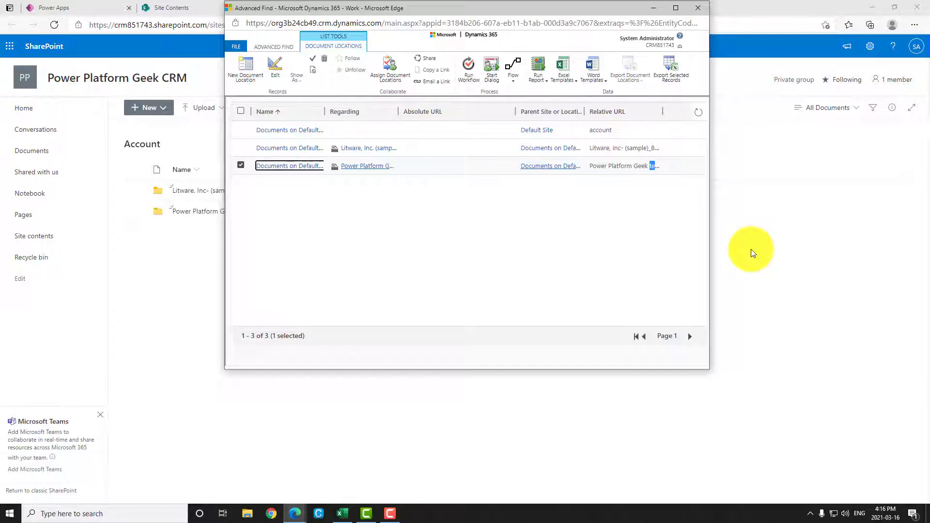
click(706, 9)
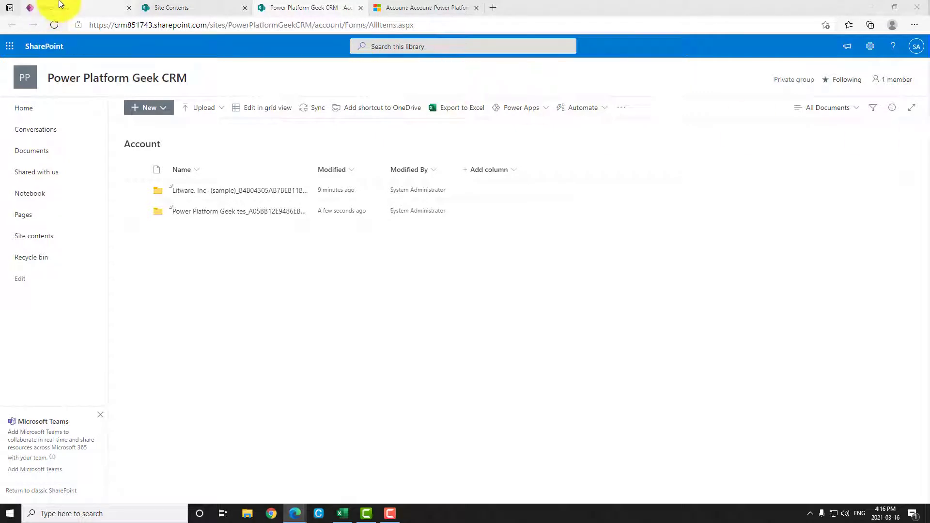
Create a new Dynamics 365 account named "Sharepoint structure example".
click(463, 13)
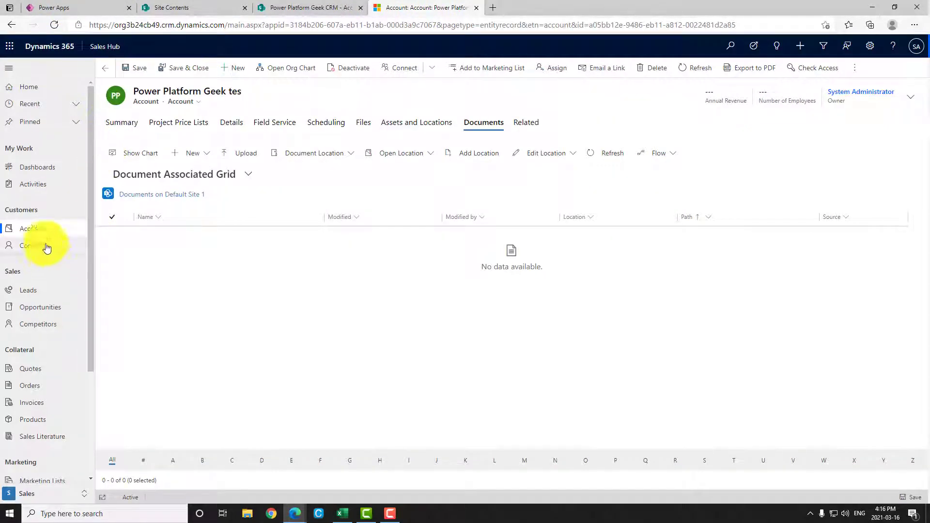
click(34, 230)
click(196, 69)
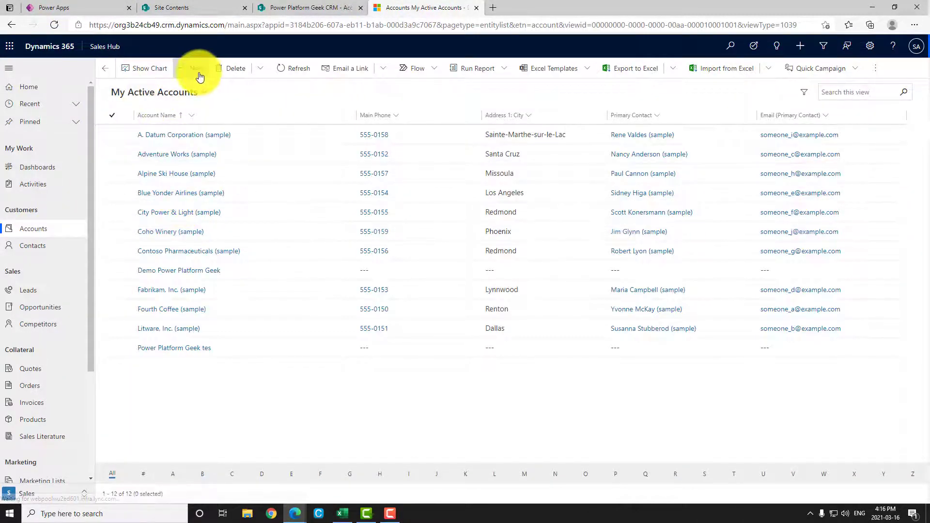
click(245, 179)
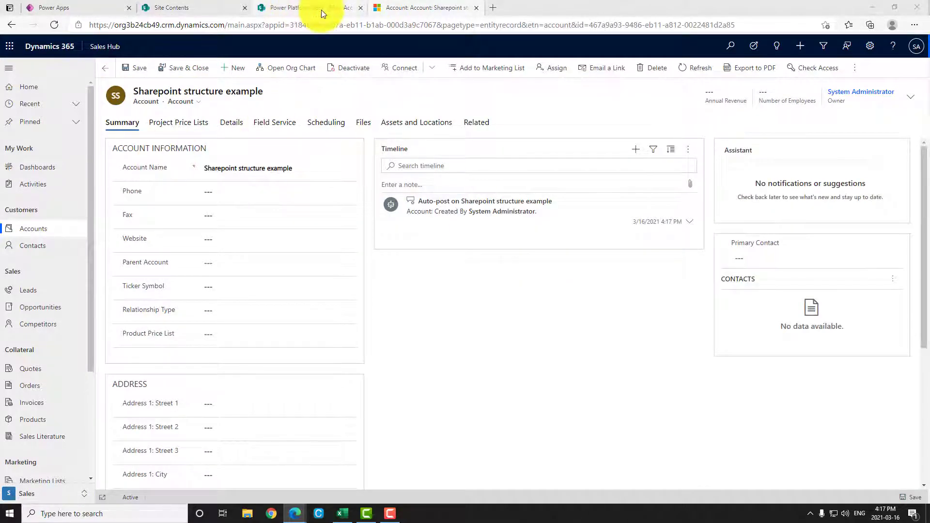
Reload the SharePoint Account library and open the "Sharepoint structure example" folder.
click(312, 7)
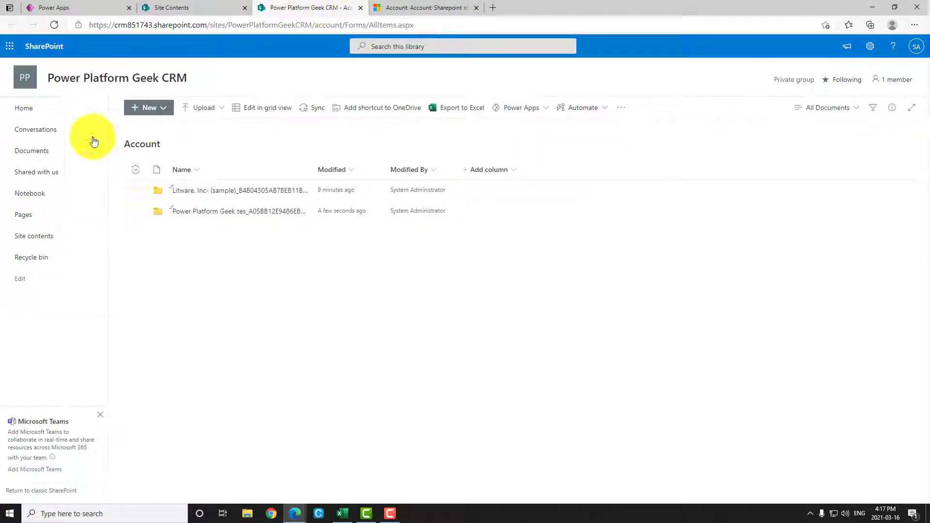
click(53, 29)
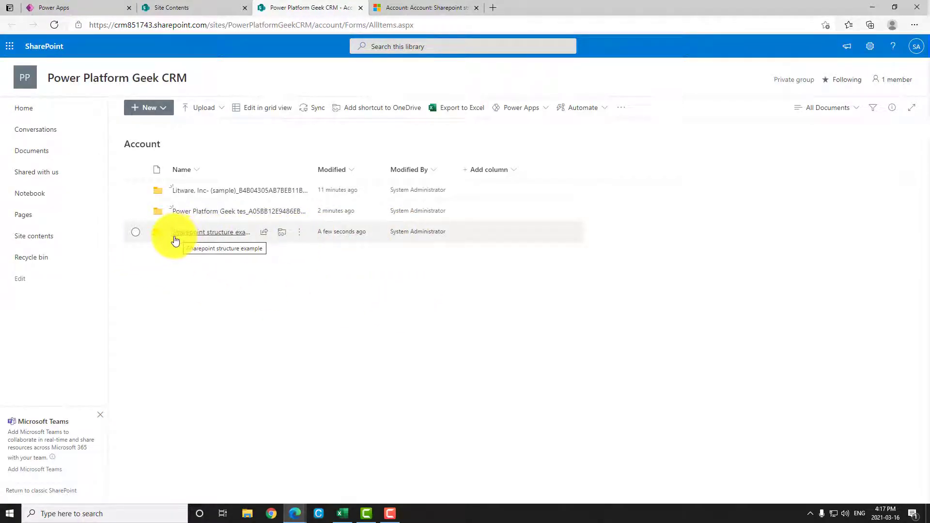
click(201, 237)
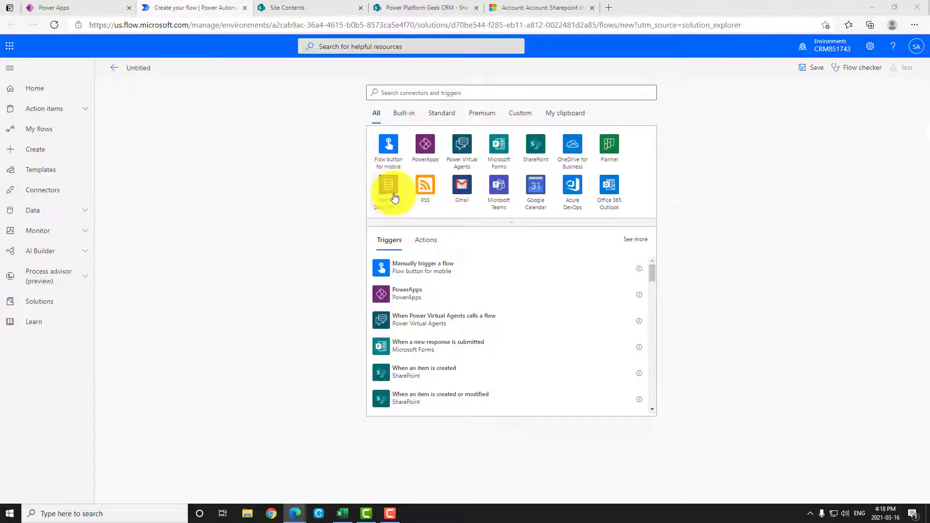
Start the new Power Automate flow with the Common Data Service (current environment) trigger "When a row is added, modified or deleted".
click(389, 203)
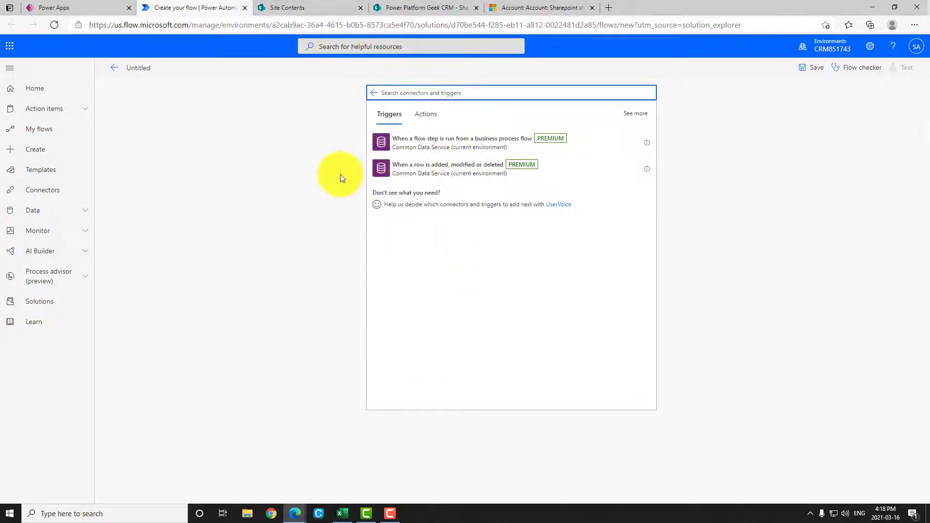
click(458, 174)
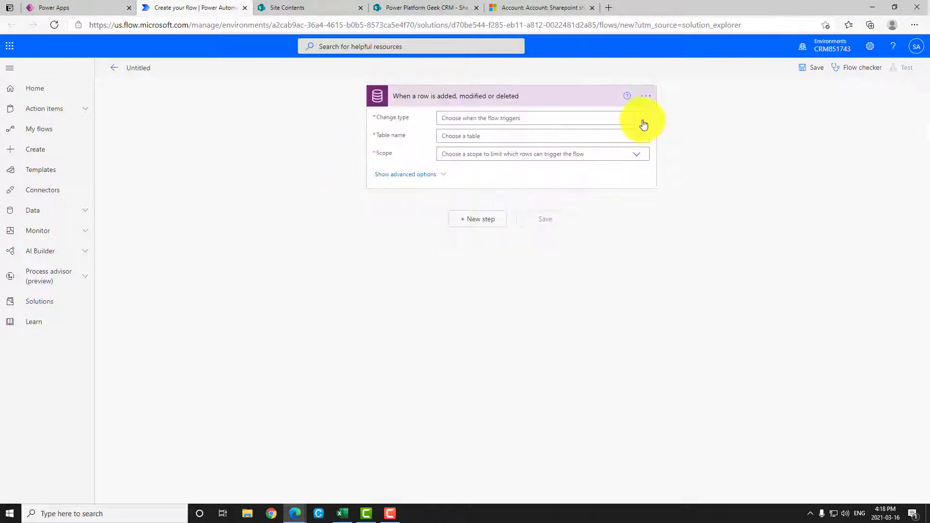
Configure the trigger with change type Create, table Accounts and scope Organization.
click(639, 122)
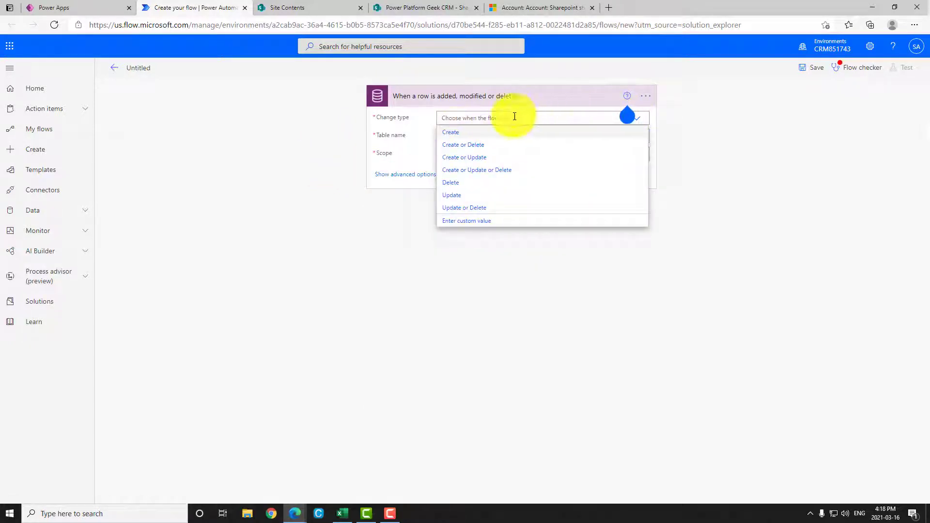
click(460, 133)
click(640, 141)
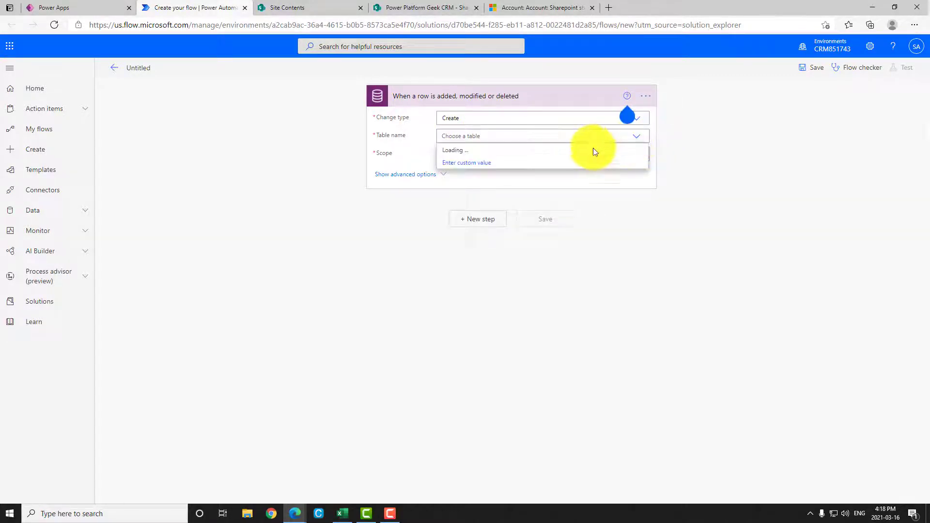
click(502, 179)
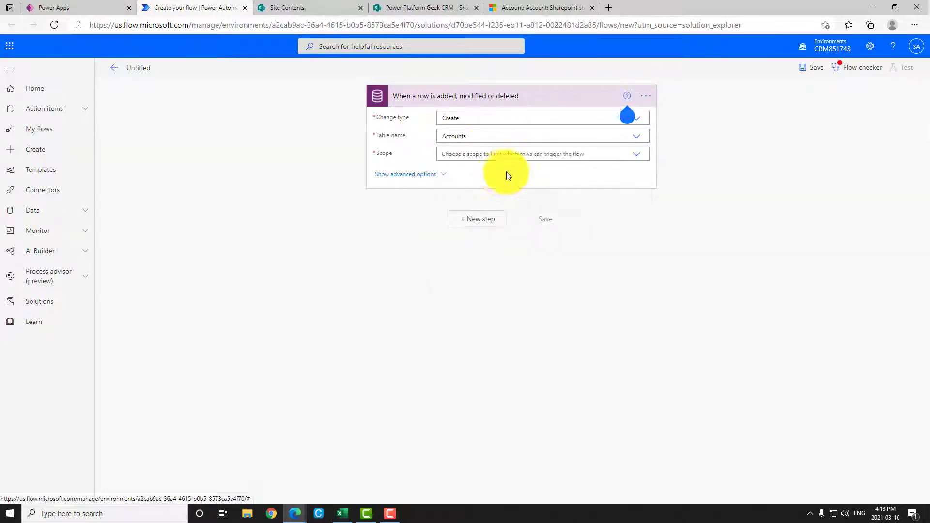
click(635, 154)
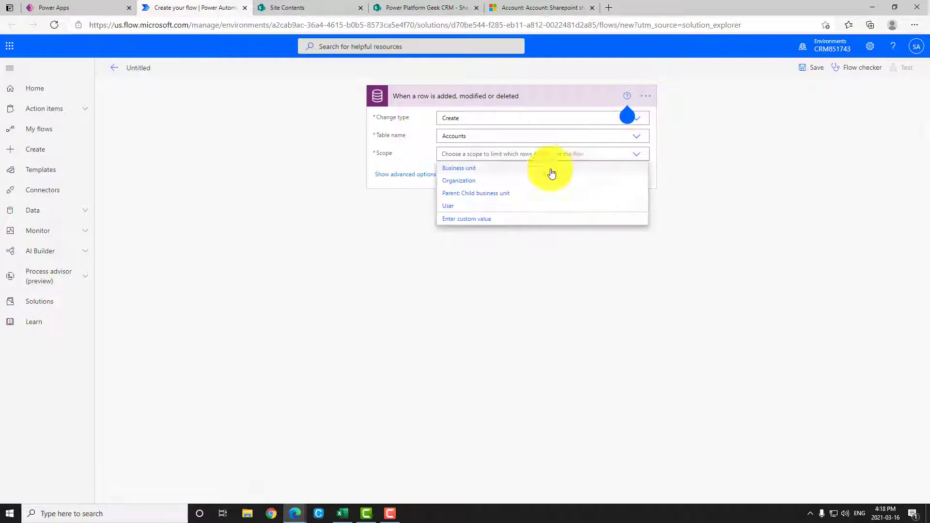
click(473, 183)
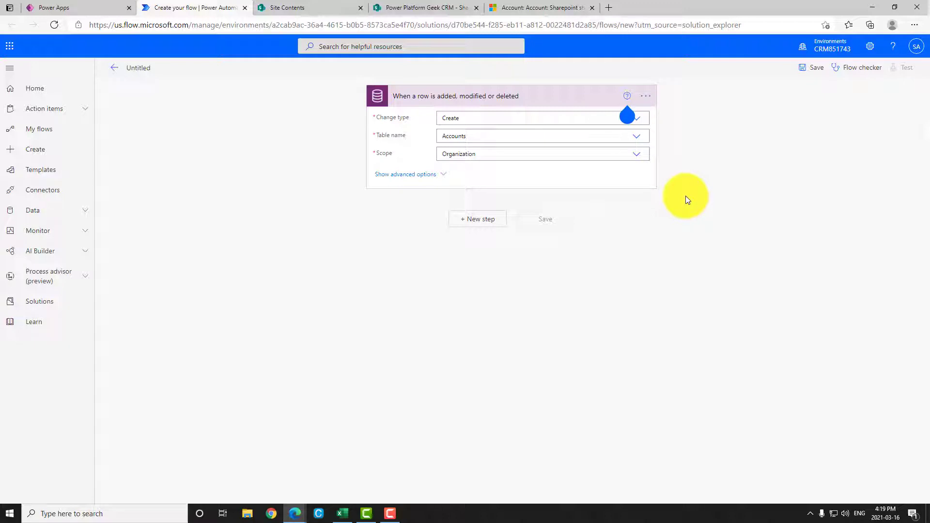
Add the SharePoint action "Create new folder" after the trigger.
click(488, 220)
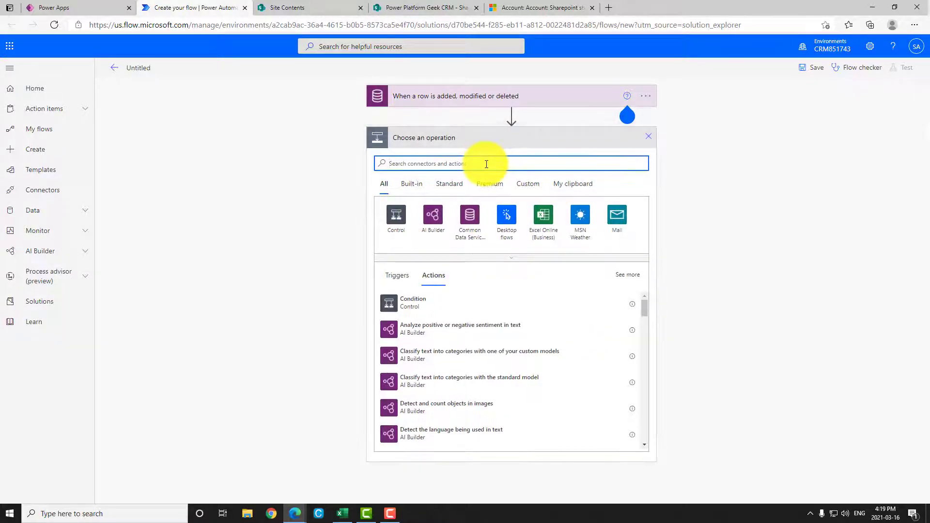
text(sharep)
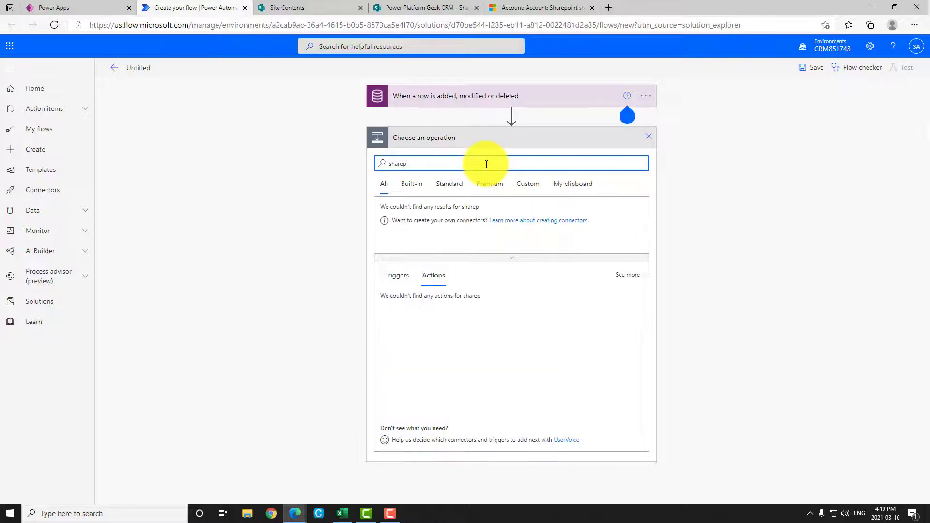
click(396, 217)
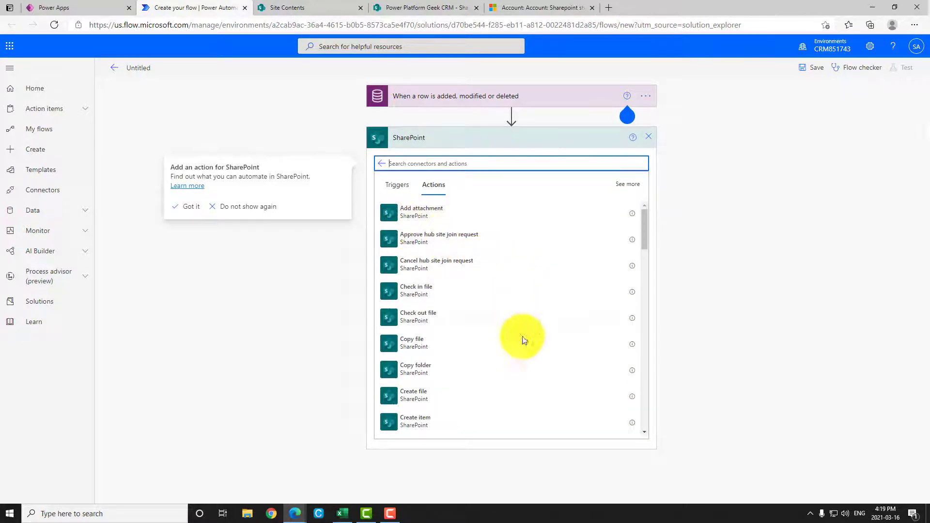
scroll(464, 421, down, 1)
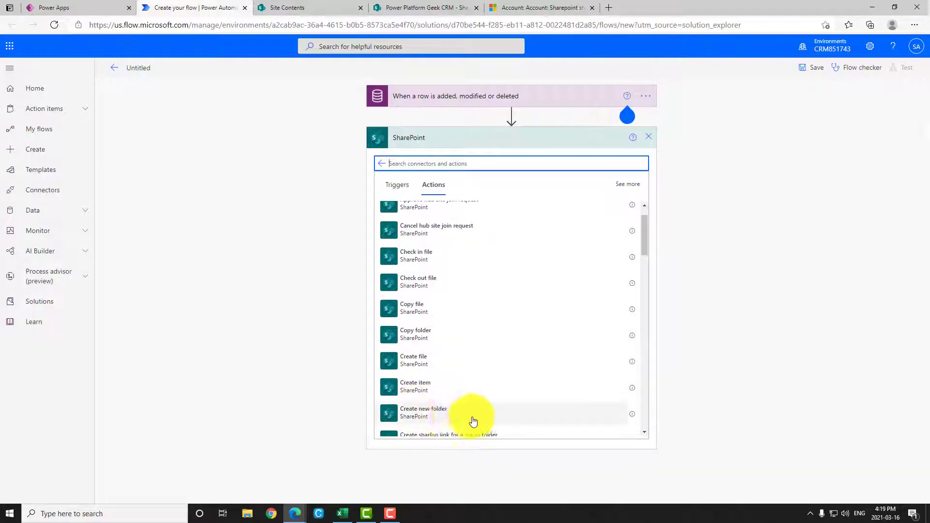
click(461, 420)
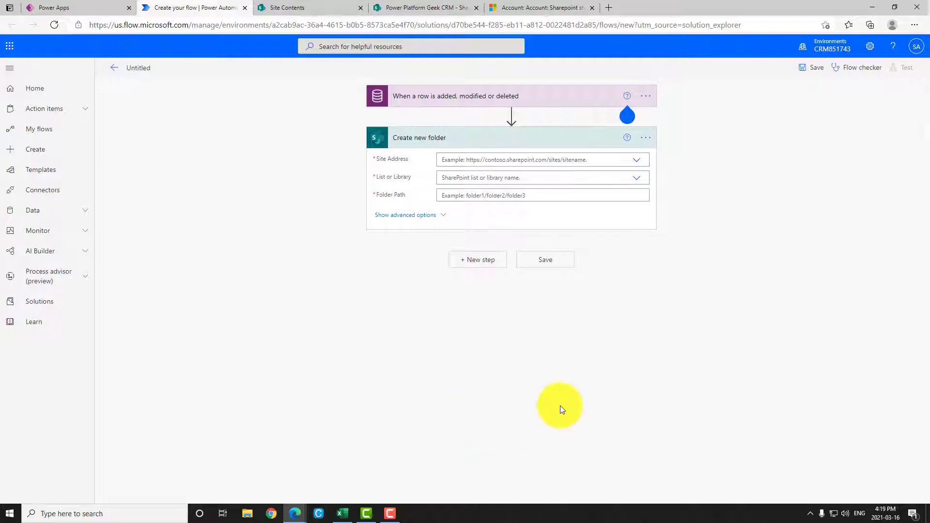
click(640, 165)
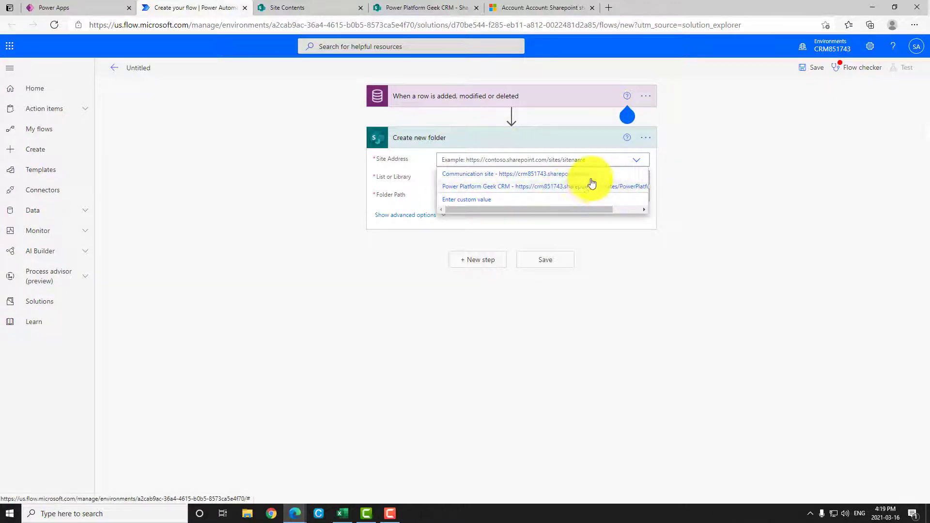
click(450, 200)
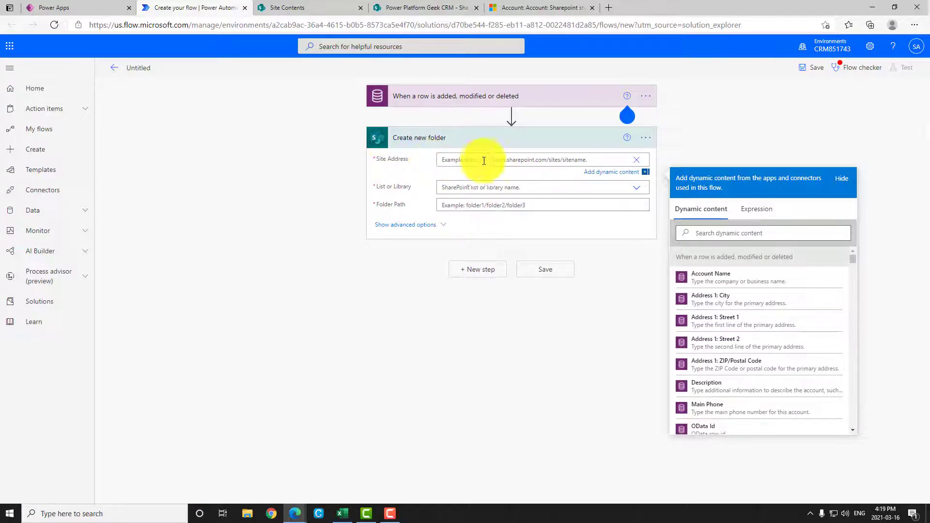
click(410, 6)
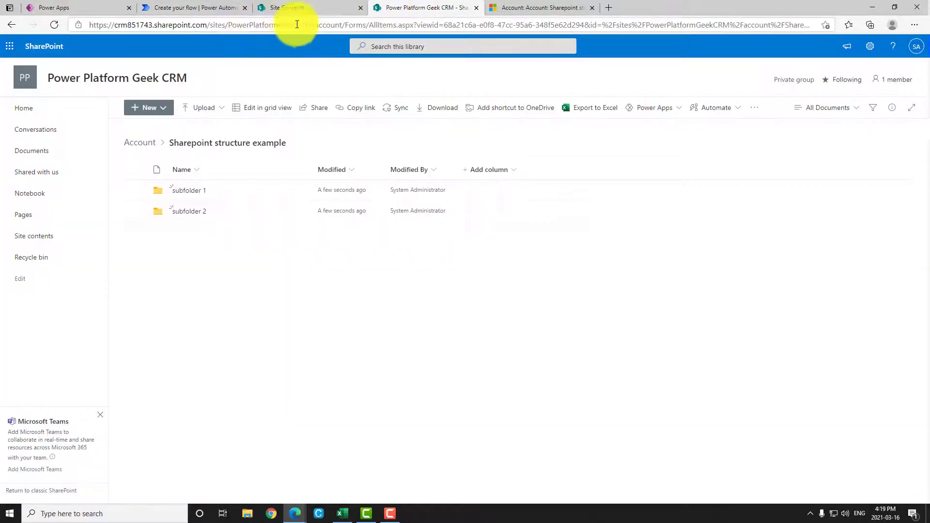
drag(307, 24, 15, 12)
key(ctrl+c)
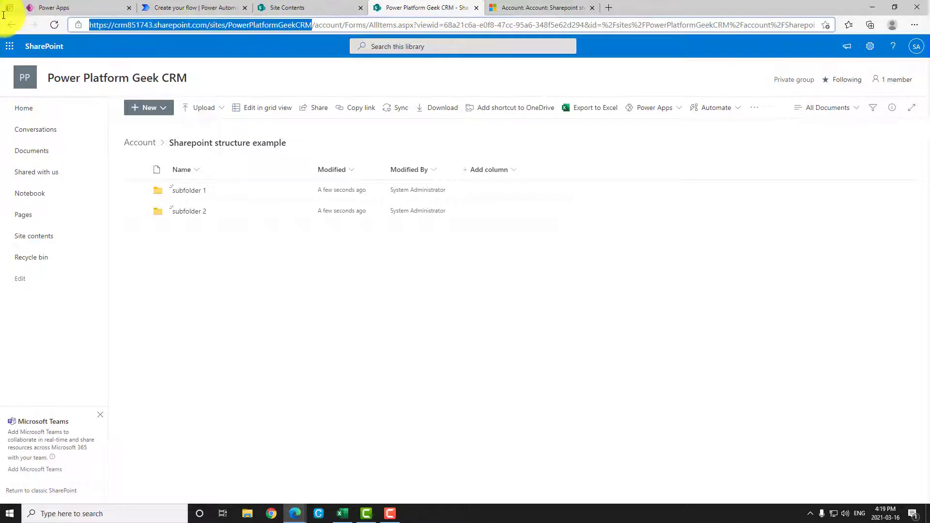
click(321, 8)
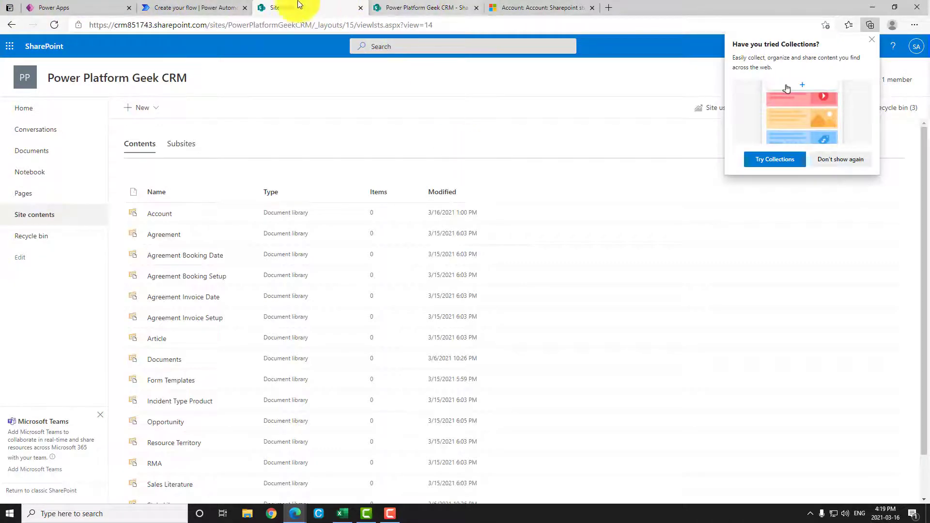
click(160, 8)
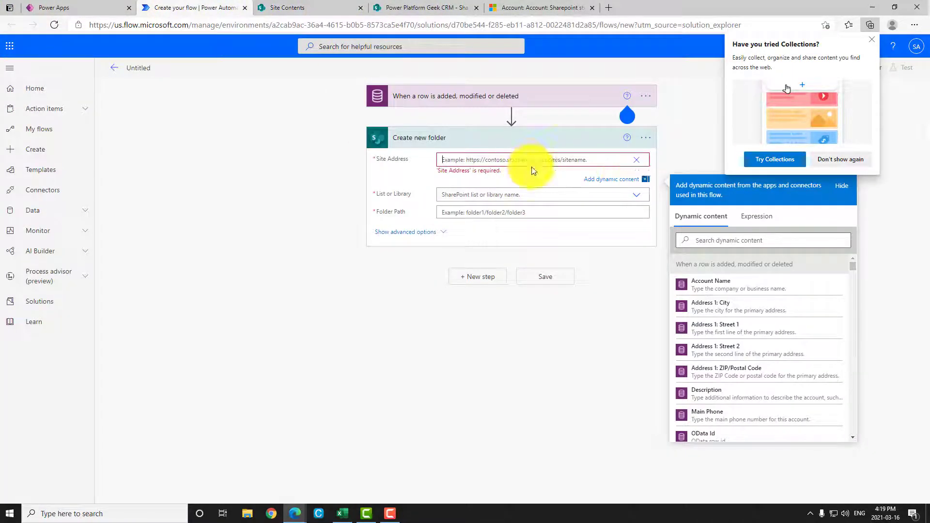
key(ctrl+v)
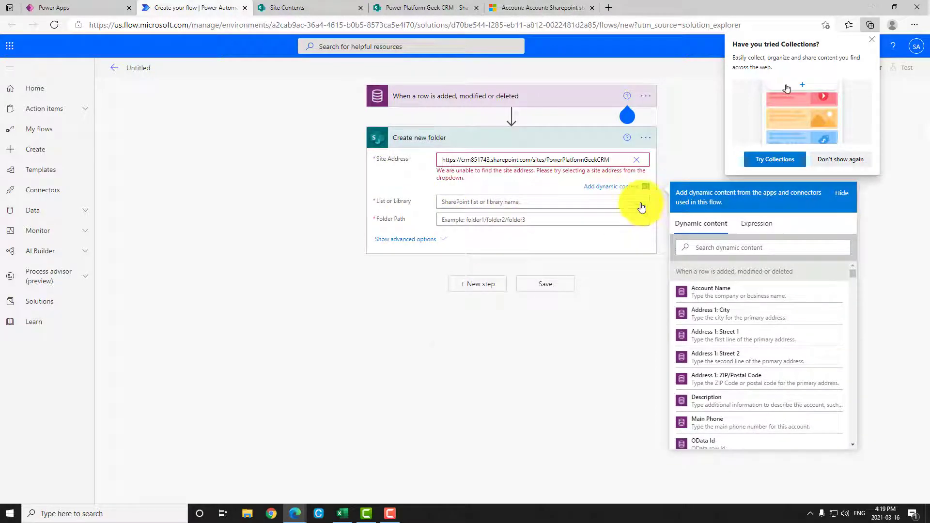
Set the folder action's library to Account and its folder path to the trigger's Account Name dynamic value.
click(642, 208)
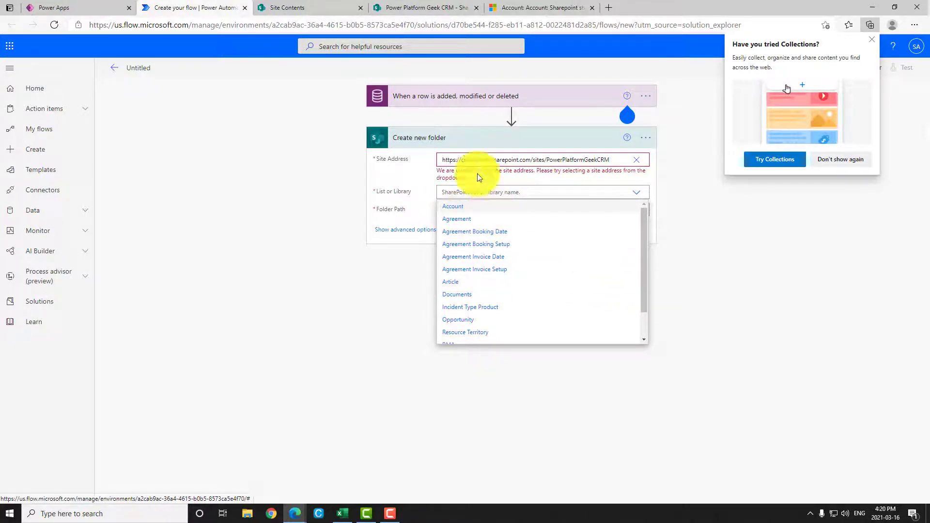
click(468, 207)
click(496, 213)
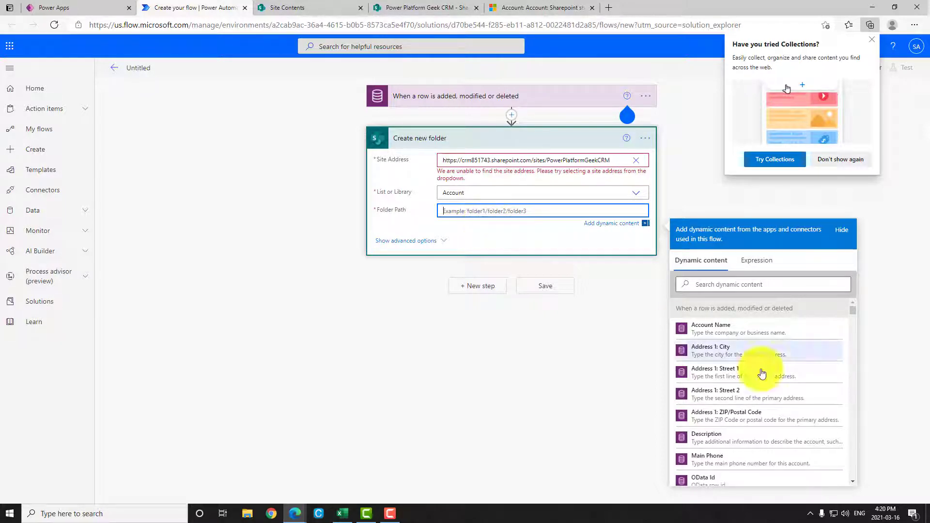
click(759, 334)
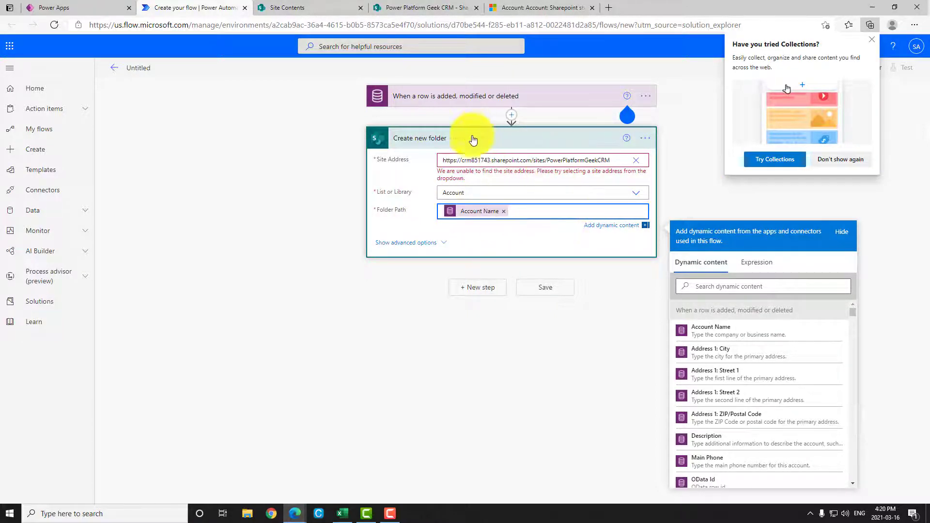
Rename the folder action as "Create new folder - Create the account folder".
click(645, 139)
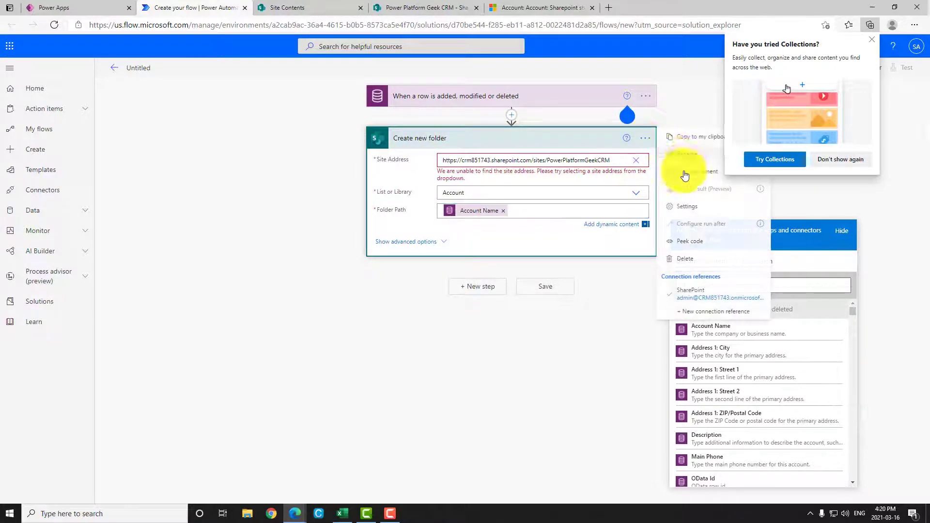
click(702, 162)
click(511, 142)
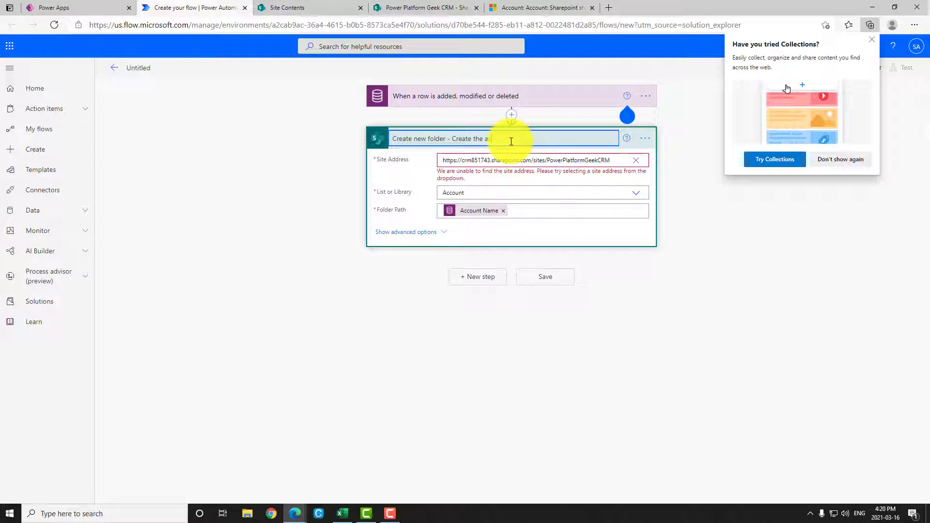
text(- Create the account folder)
click(489, 273)
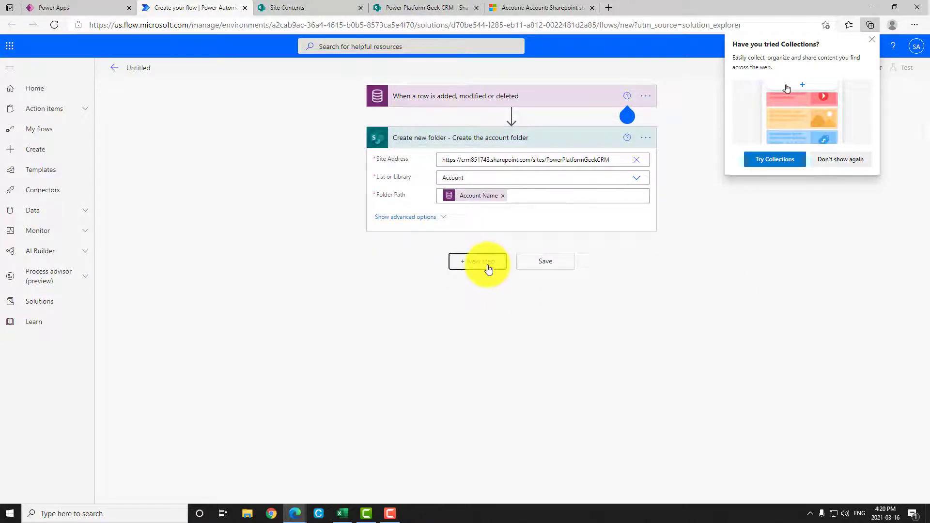
Add a second SharePoint "Create new folder" action below the account folder action.
click(489, 268)
text(sha)
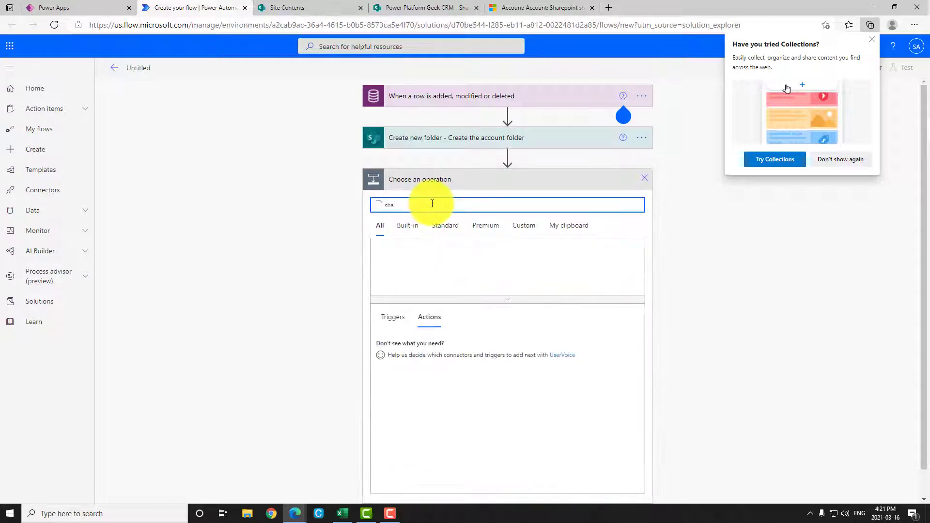
text(repoint)
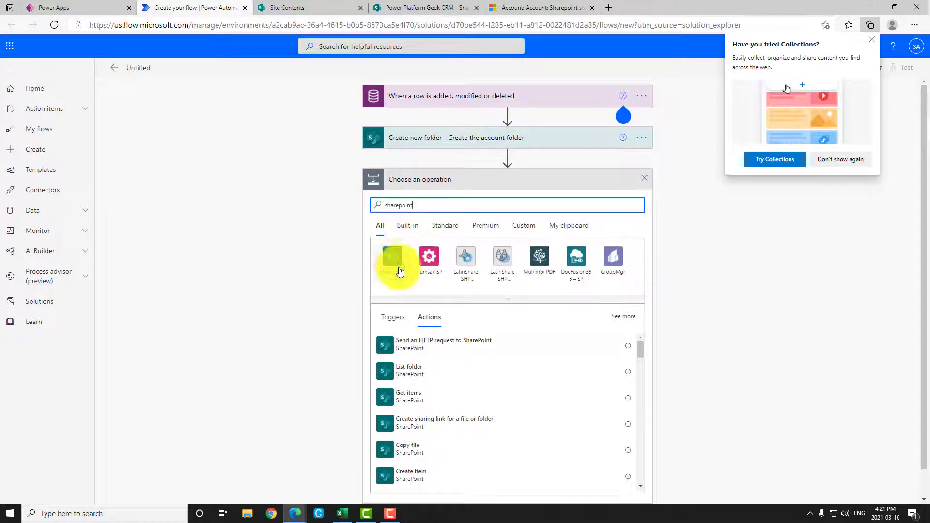
scroll(439, 423, down, 1)
scroll(440, 423, down, 3)
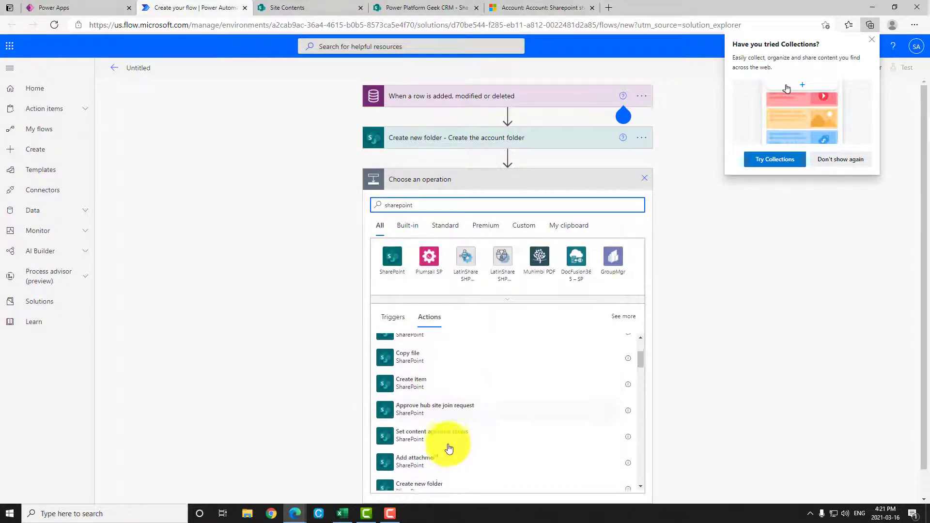
click(430, 463)
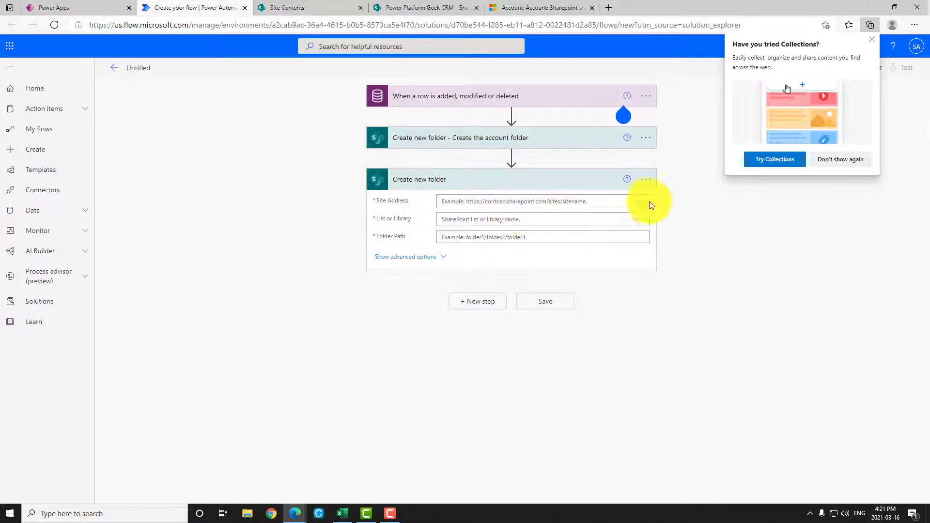
Set the second folder action's site address to Power Platform Geek CRM and its library to Account.
click(630, 202)
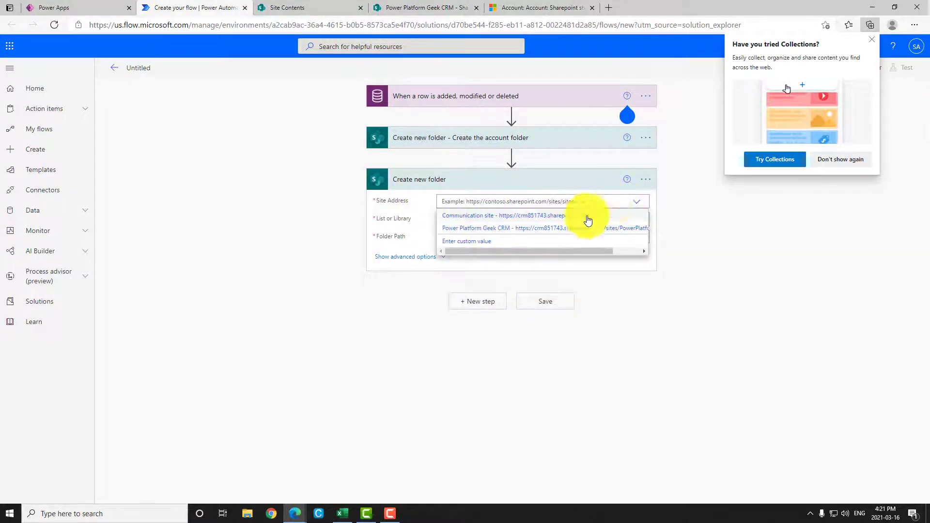
click(553, 230)
click(635, 231)
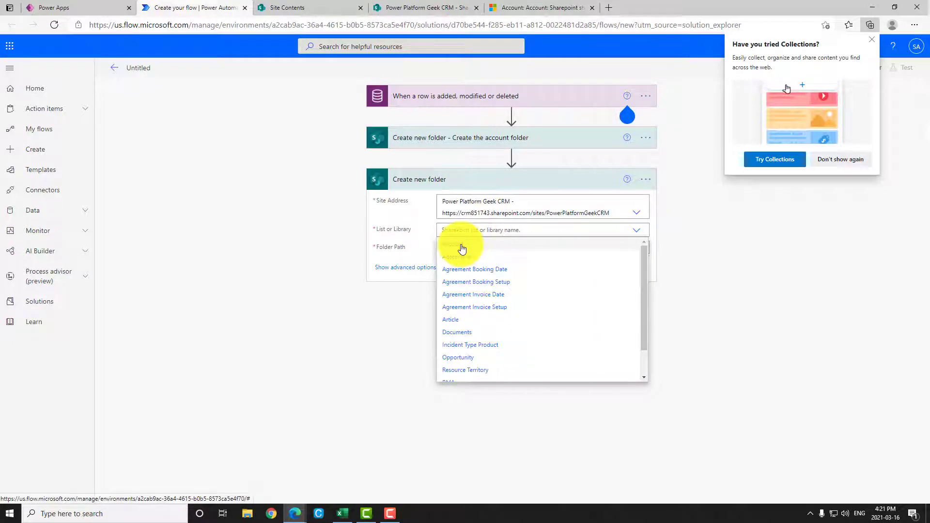
click(462, 246)
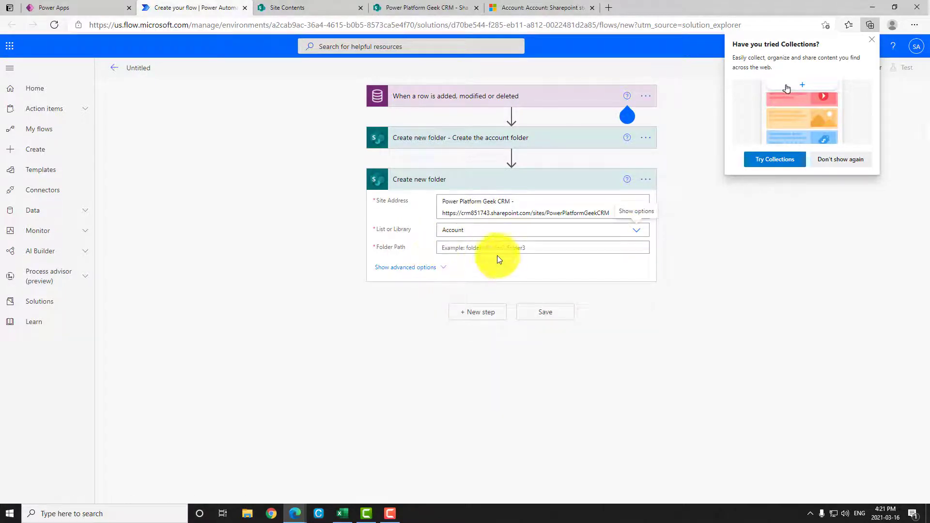
Set the second folder action's folder path to the trigger's Account Name dynamic value followed by "/subfolder 1".
click(482, 248)
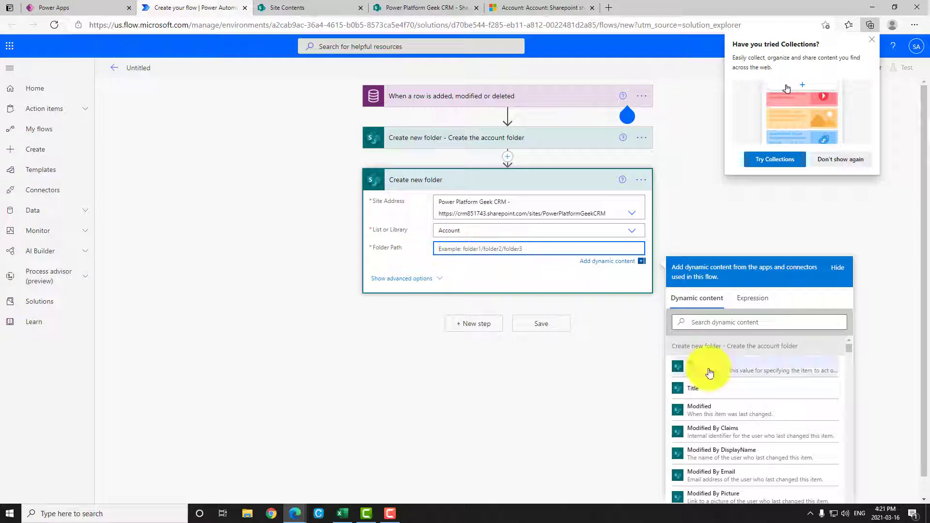
drag(847, 350, 859, 377)
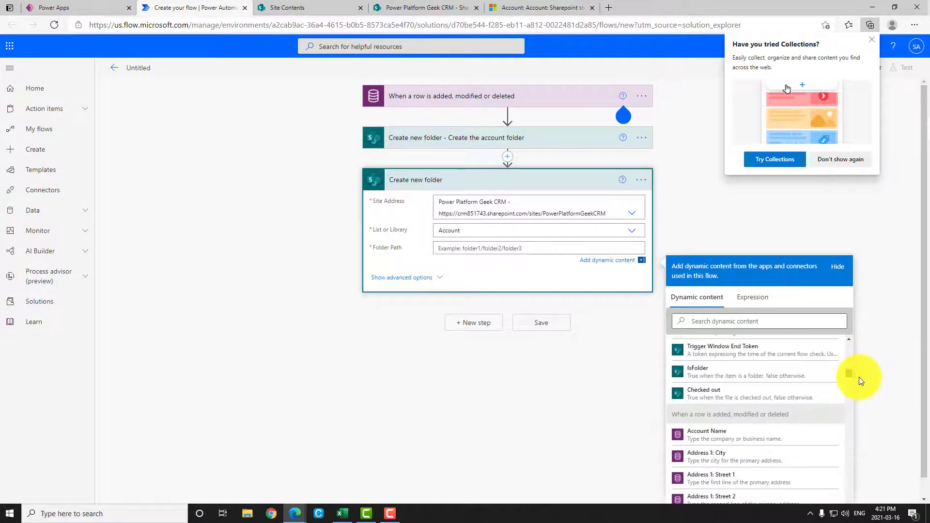
click(748, 433)
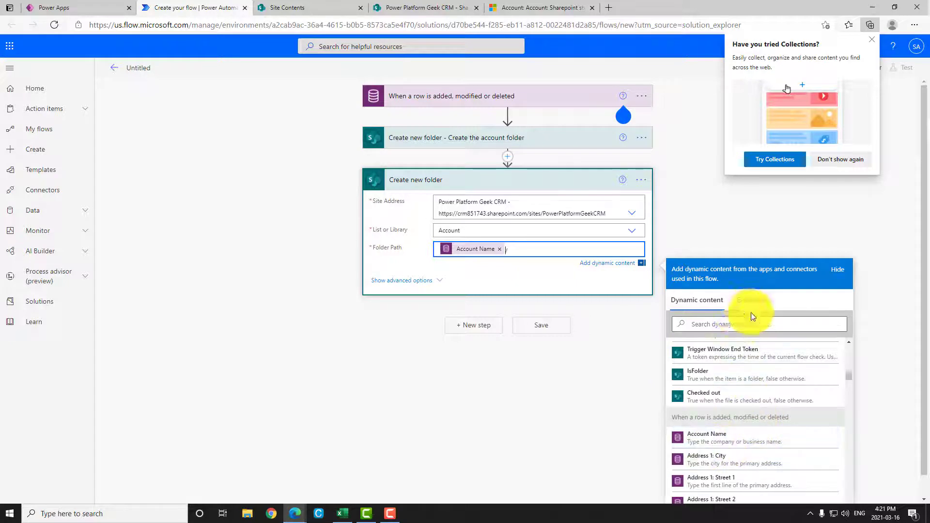
click(738, 324)
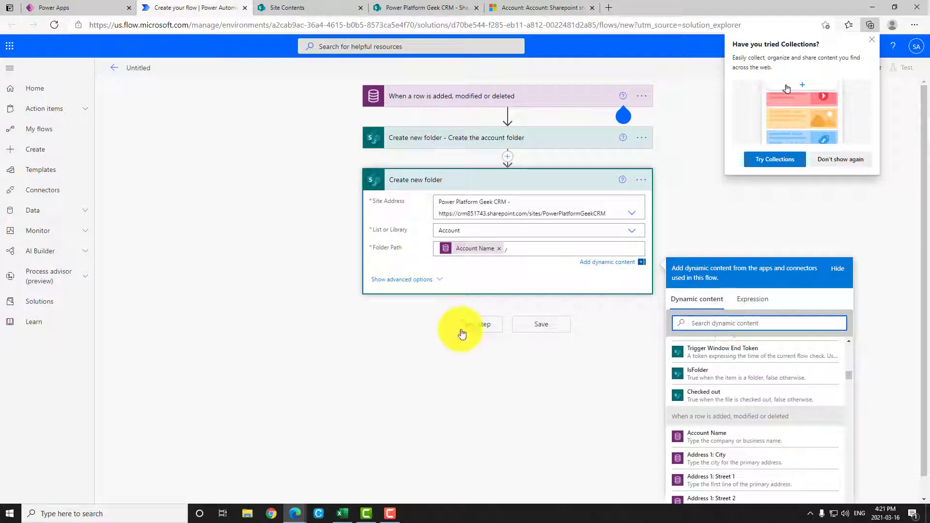
click(542, 250)
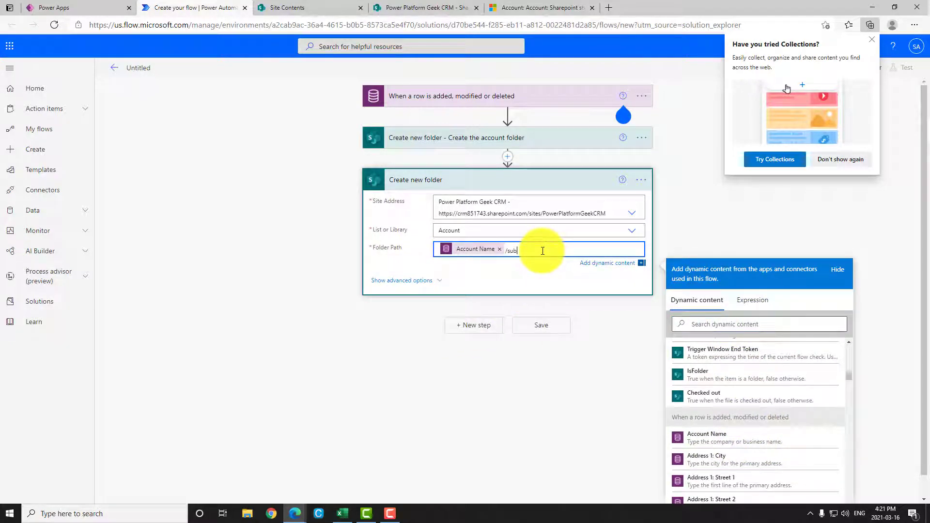
text(subfolder 1)
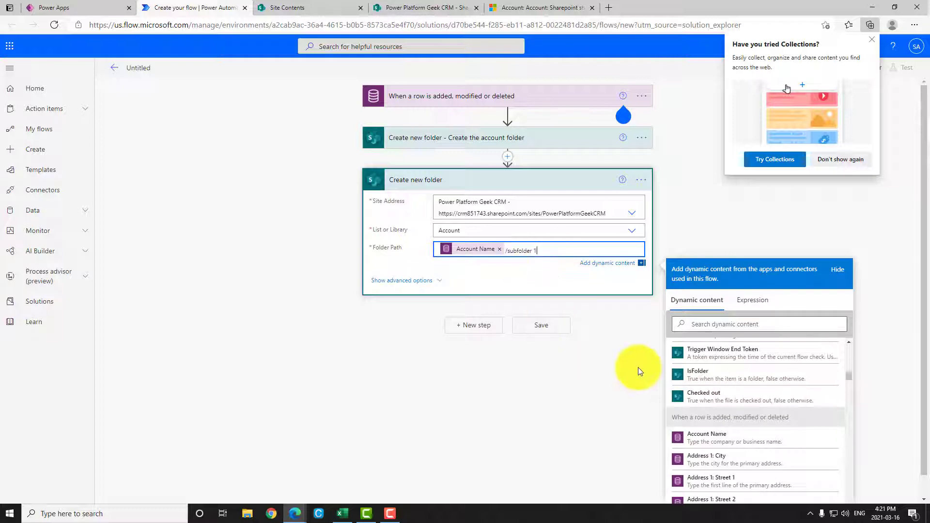
click(607, 383)
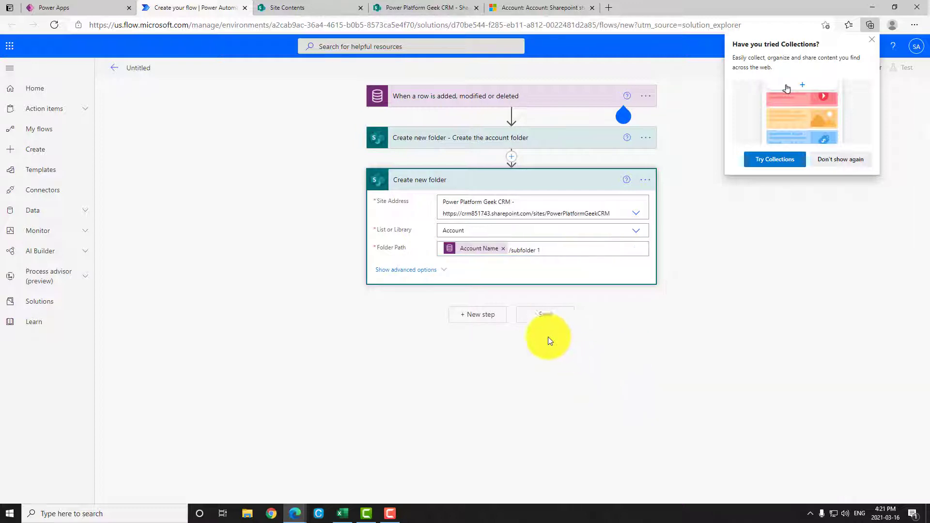
Insert a new step below the second folder action and rename that folder action as "Create new folder - Create the account subfolder 1".
click(480, 324)
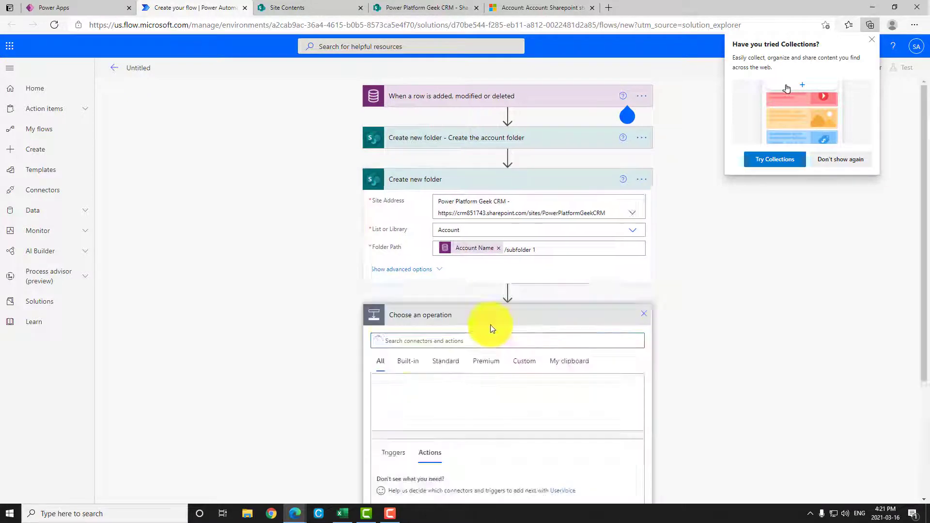
click(641, 180)
click(688, 211)
click(499, 178)
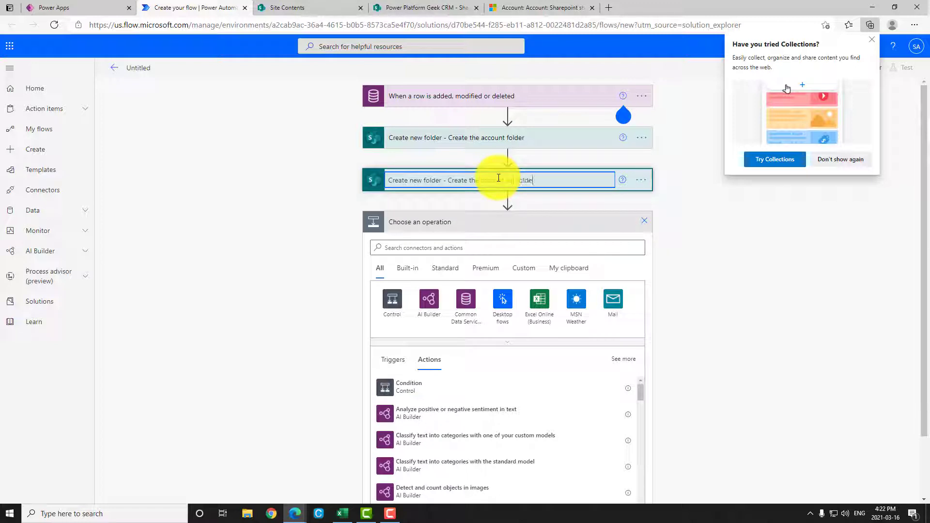
key(Return)
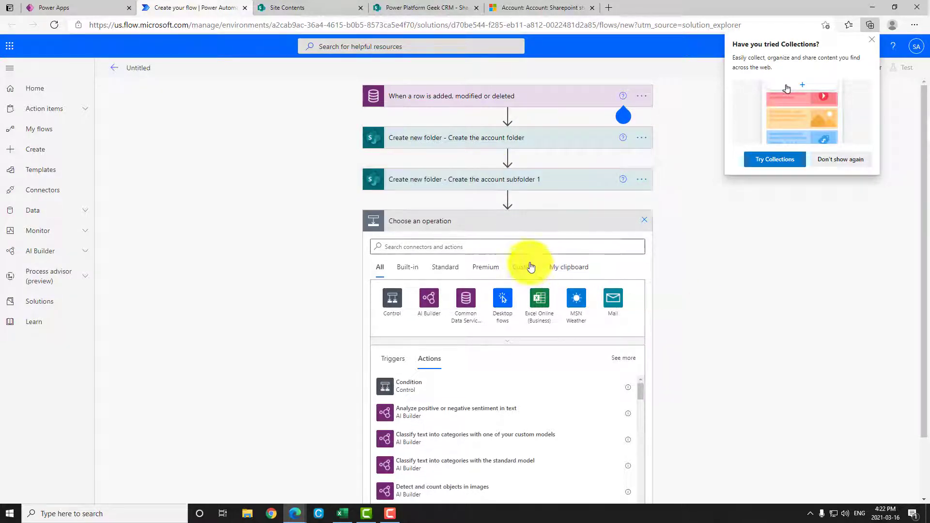
Search for "sharepoint" in the new step and add the SharePoint "Create new folder" action.
click(537, 247)
text(sharepoint)
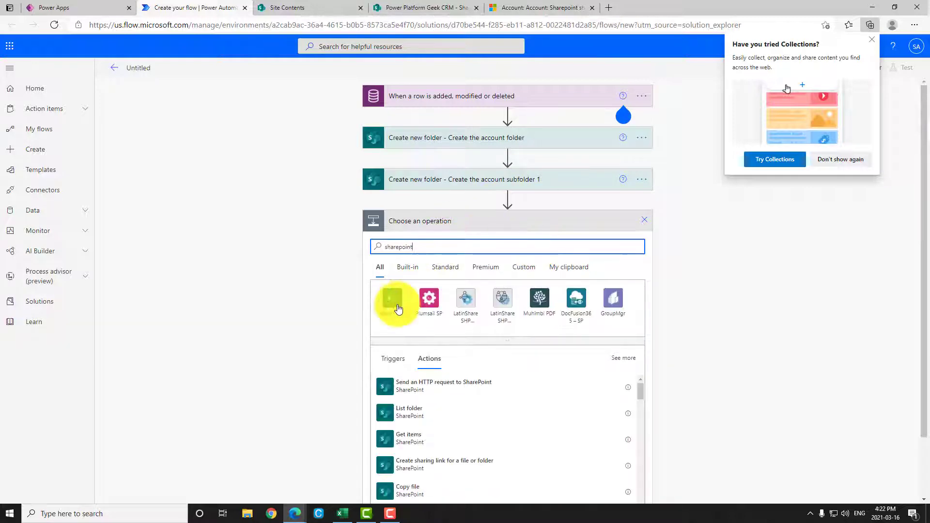
click(392, 299)
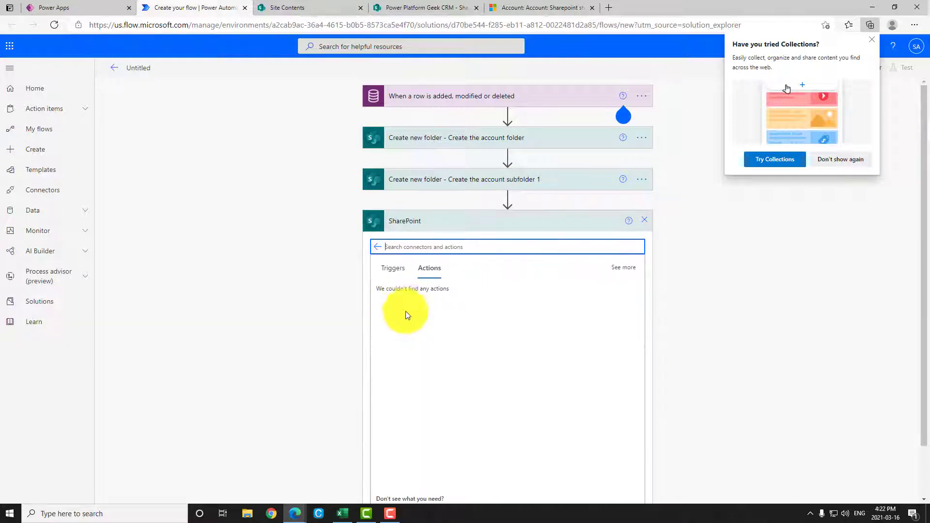
scroll(540, 435, down, 3)
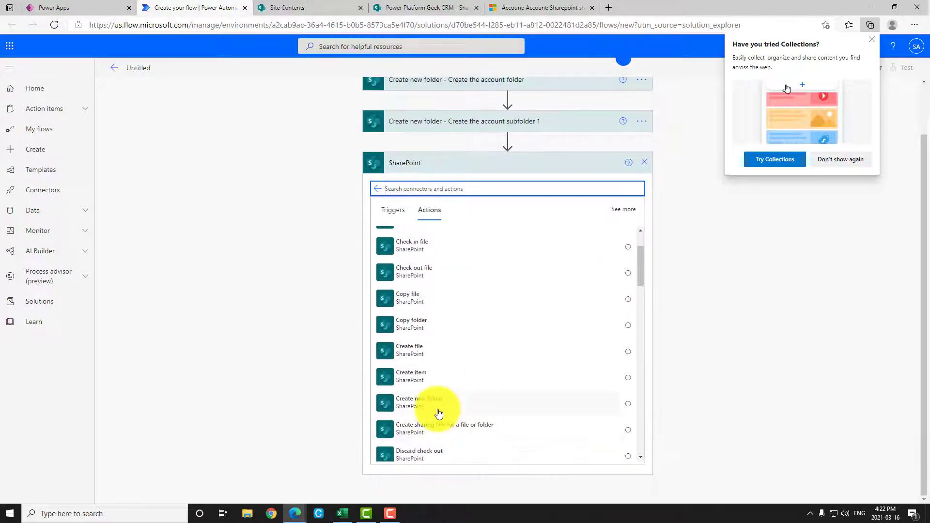
click(439, 411)
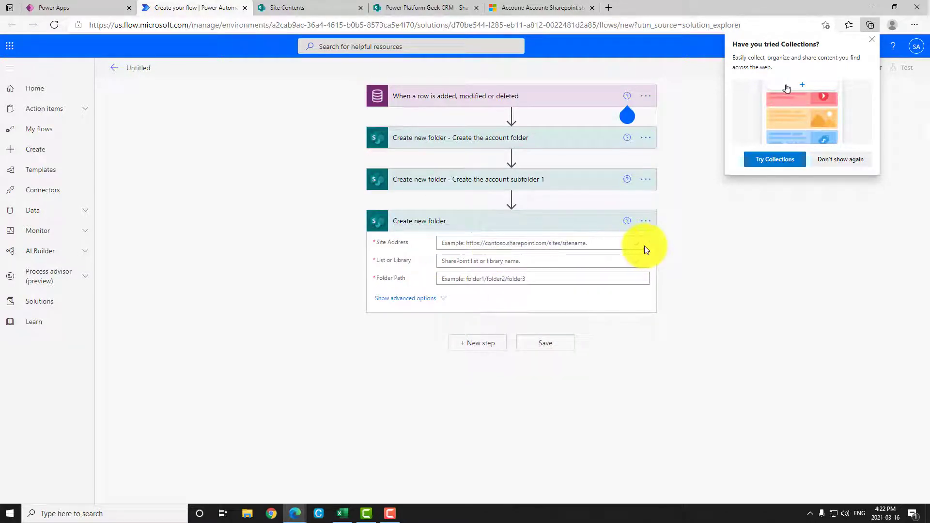
Set the third folder action's site address to Power Platform Geek CRM and its library to Account.
click(639, 248)
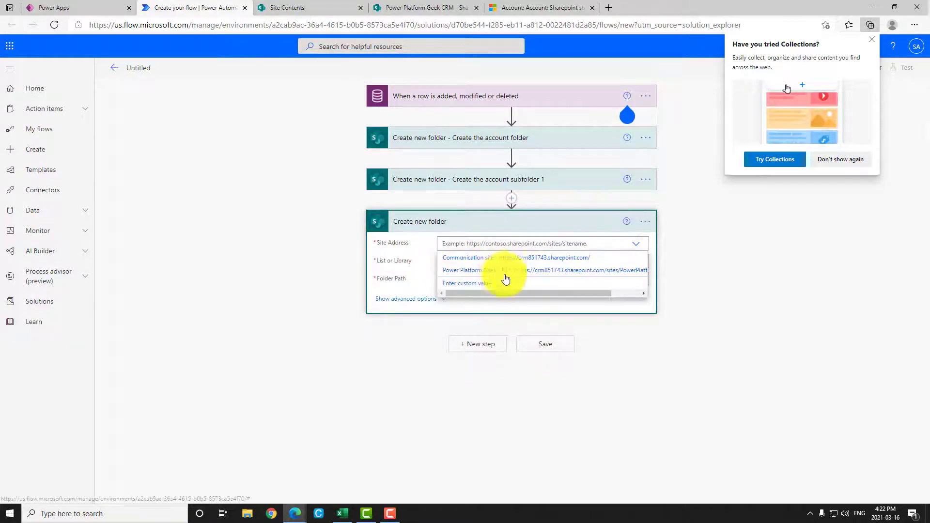
click(509, 276)
click(637, 273)
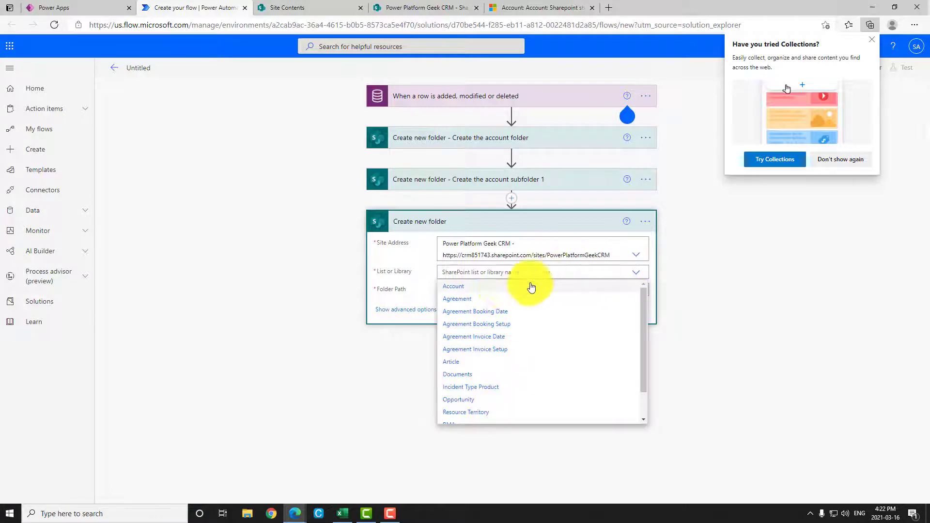
click(502, 287)
Set the third folder action's folder path to the trigger's Account Name dynamic value followed by "/subfolder 2".
click(505, 291)
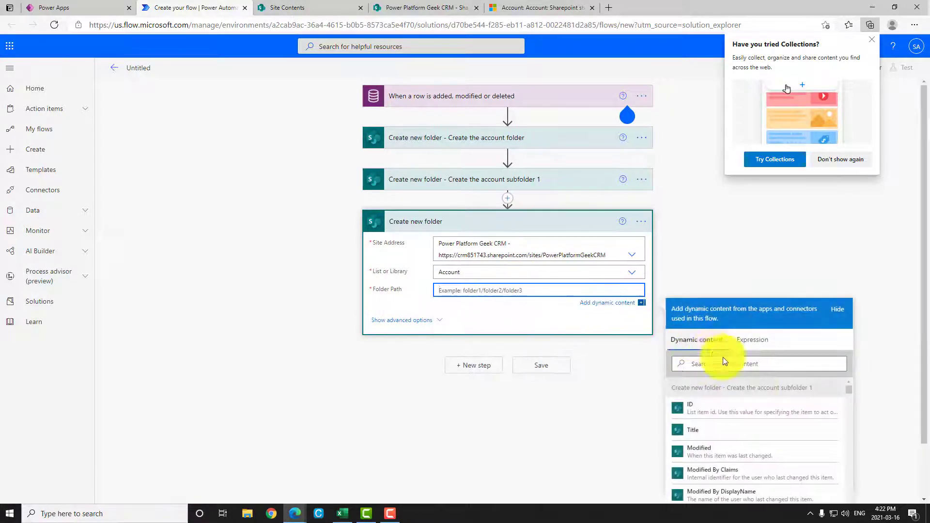
scroll(790, 372, down, 1)
click(762, 305)
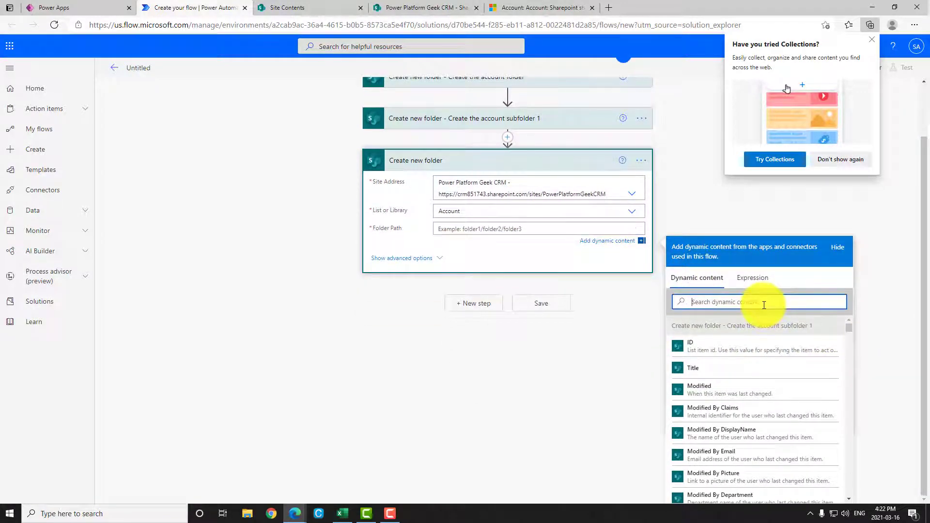
text(account)
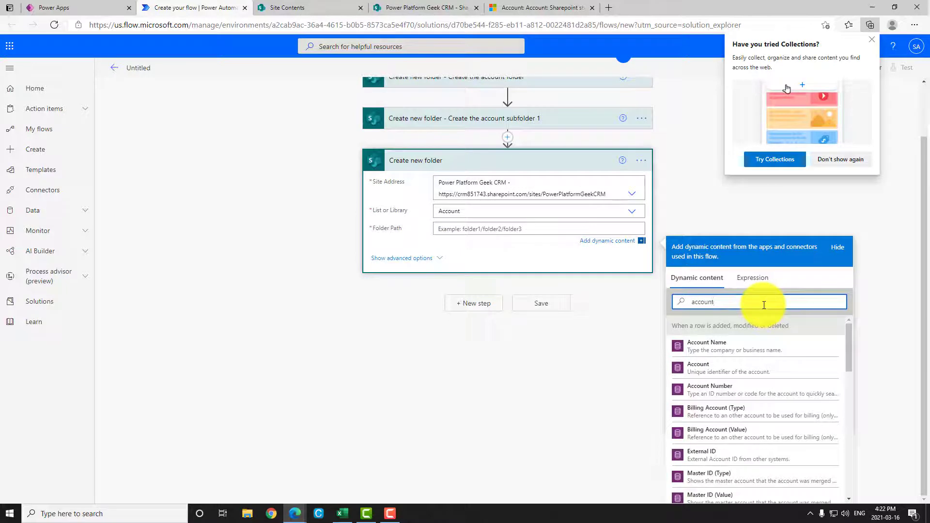
click(737, 345)
text(/)
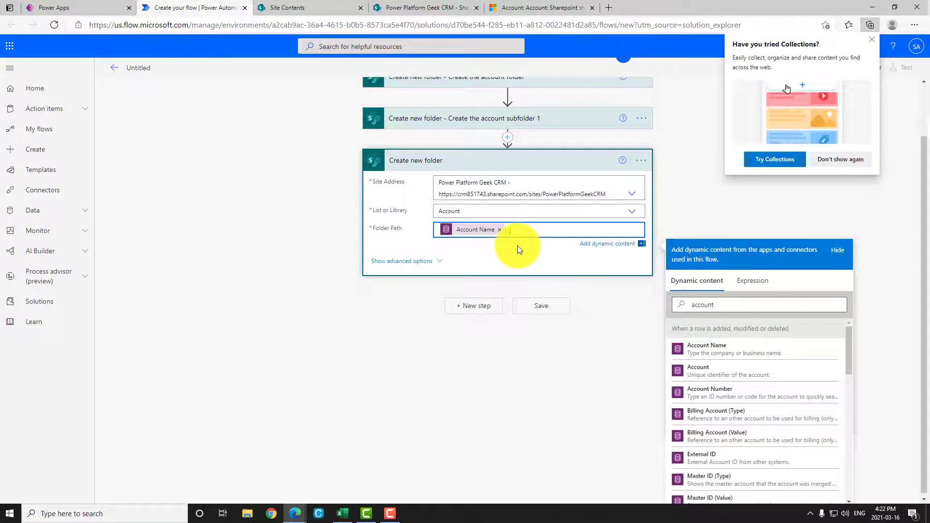
text(subfolder 2)
click(545, 366)
Rename the third folder action as "Create new folder - Create the account subfolder 2" and collapse it.
click(644, 220)
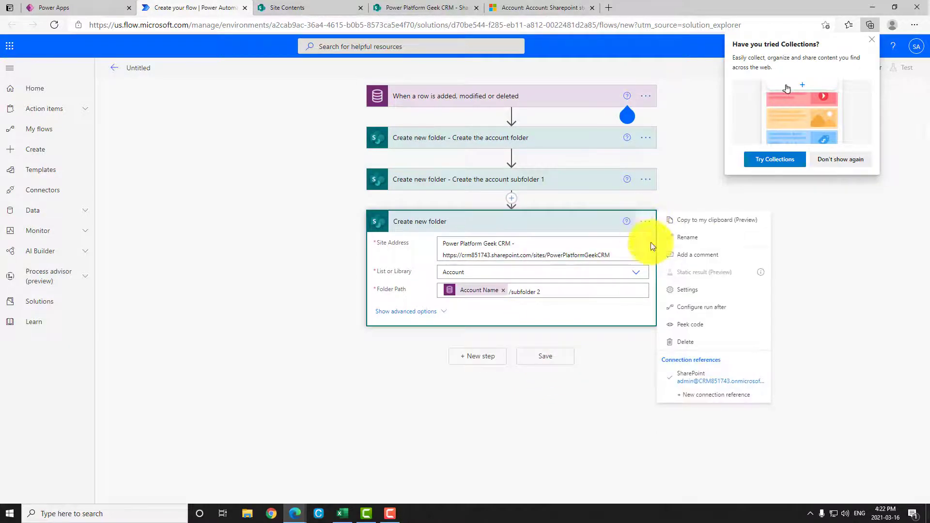
click(708, 240)
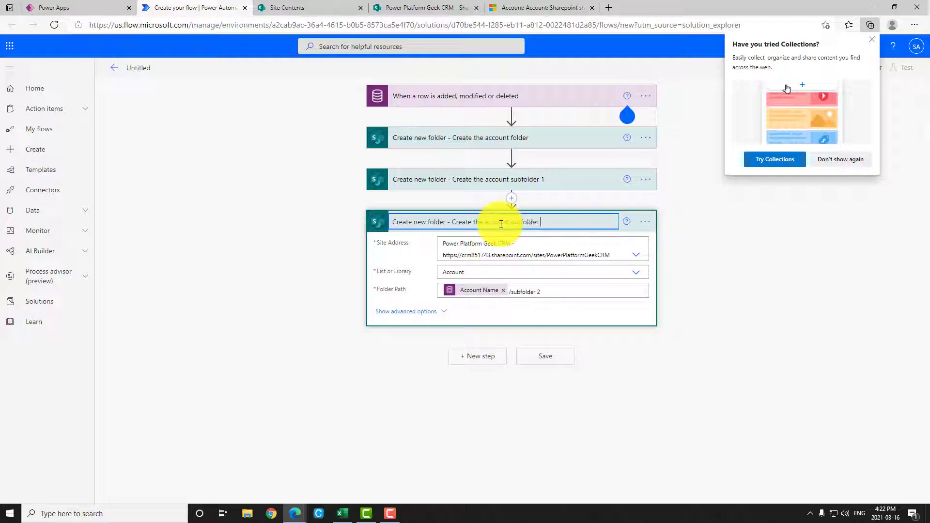
click(767, 304)
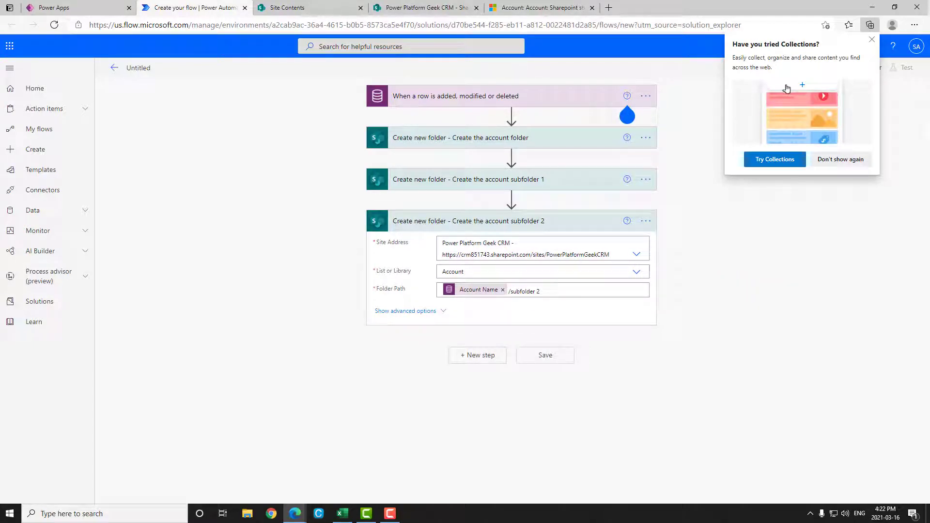
click(547, 227)
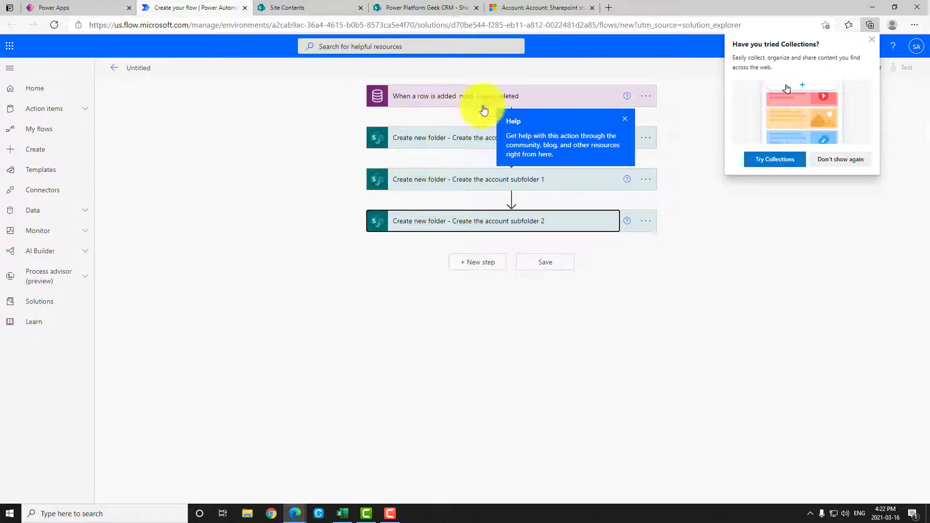
Review the site address, library and folder path of the account folder action.
click(413, 142)
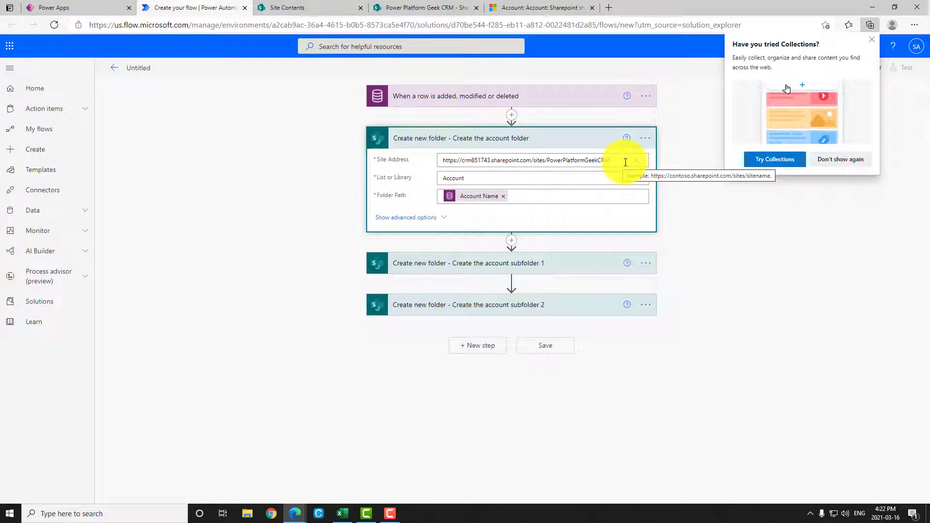
click(602, 144)
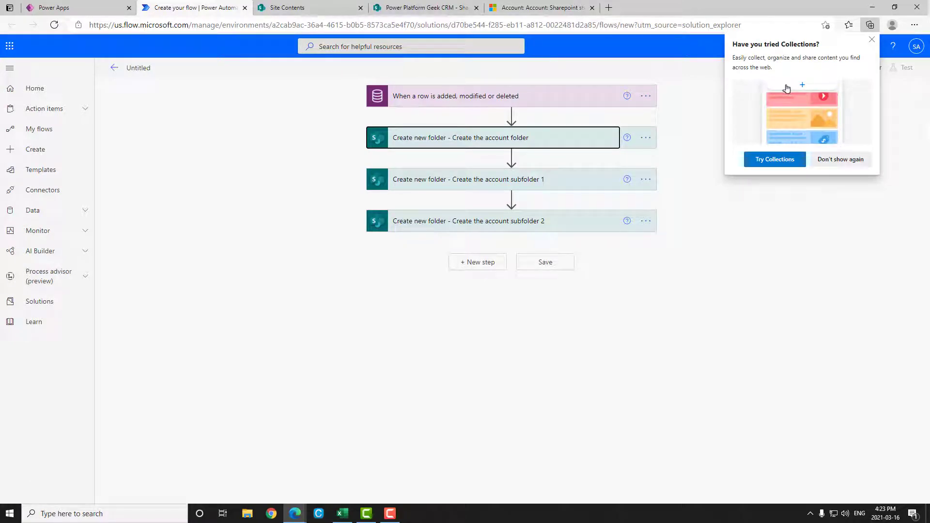
click(695, 312)
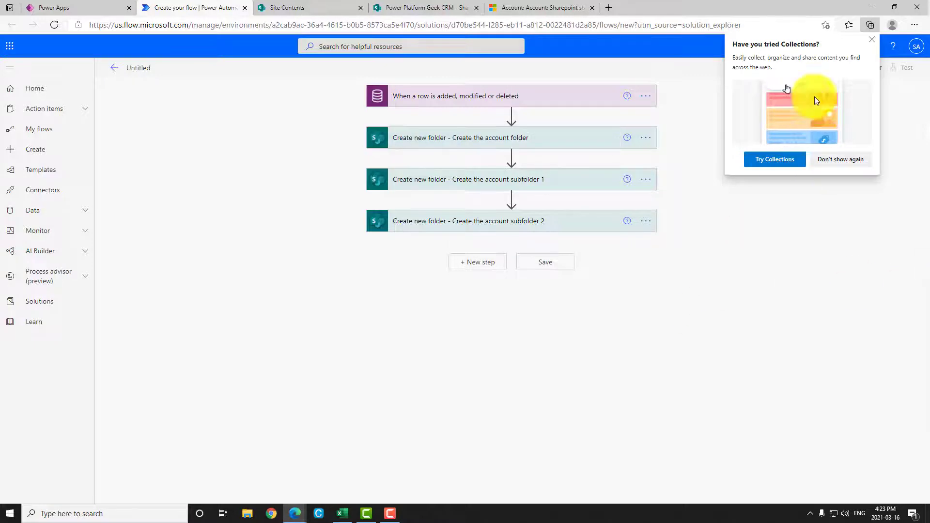
Dismiss the Collections pop-up and insert a new step below the subfolder 2 action.
click(872, 43)
click(478, 262)
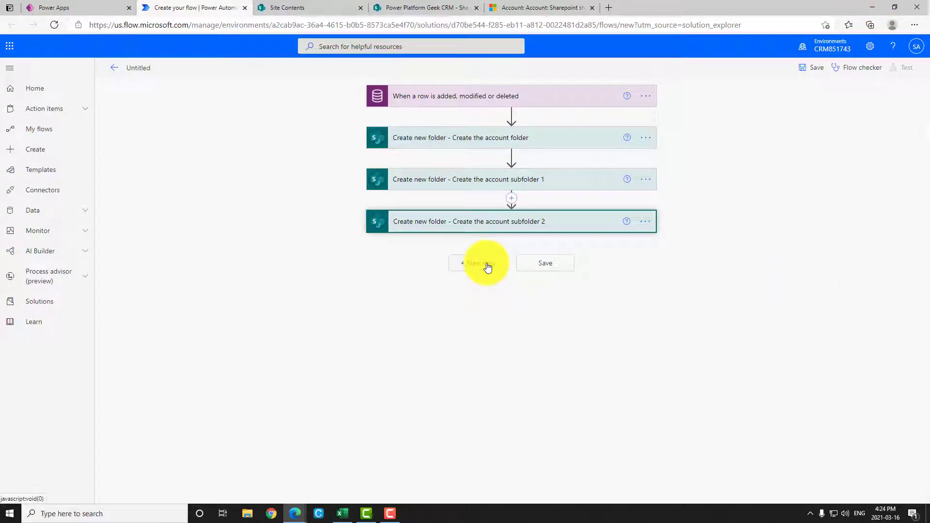
click(488, 267)
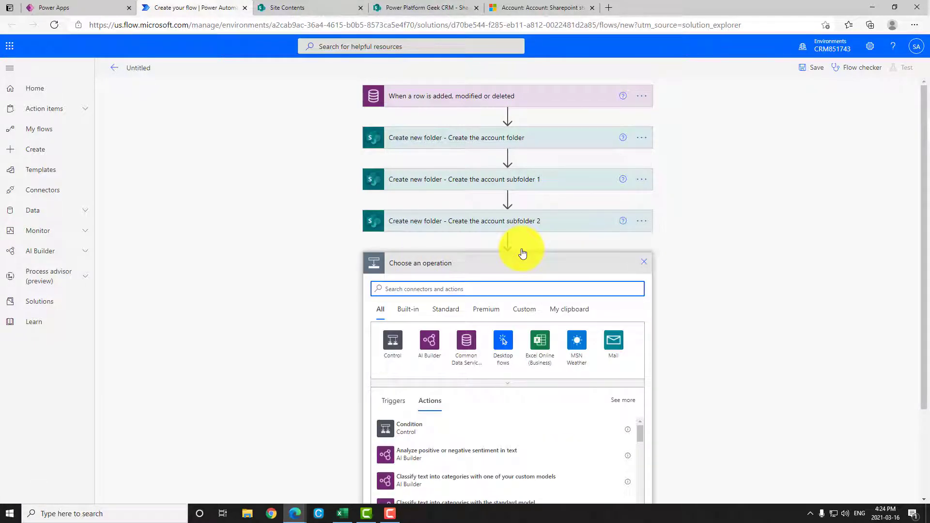
Switch to the Sharepoint structure example account in Dynamics 365 and open Advanced Find from it.
click(302, 513)
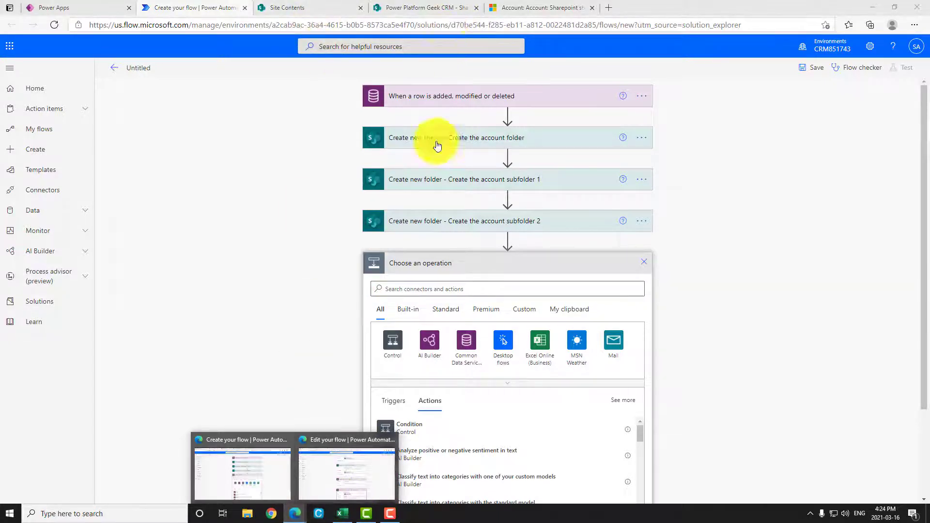
click(550, 5)
click(823, 46)
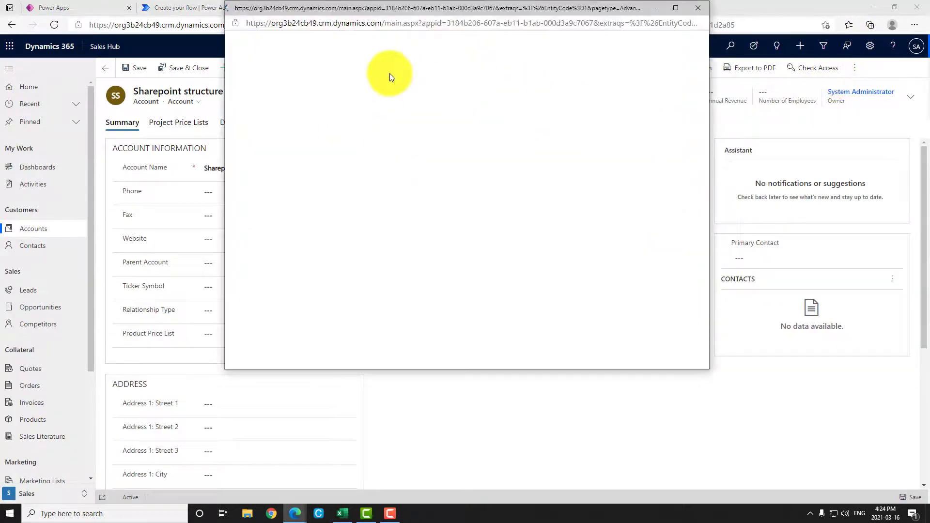
drag(344, 11, 409, 88)
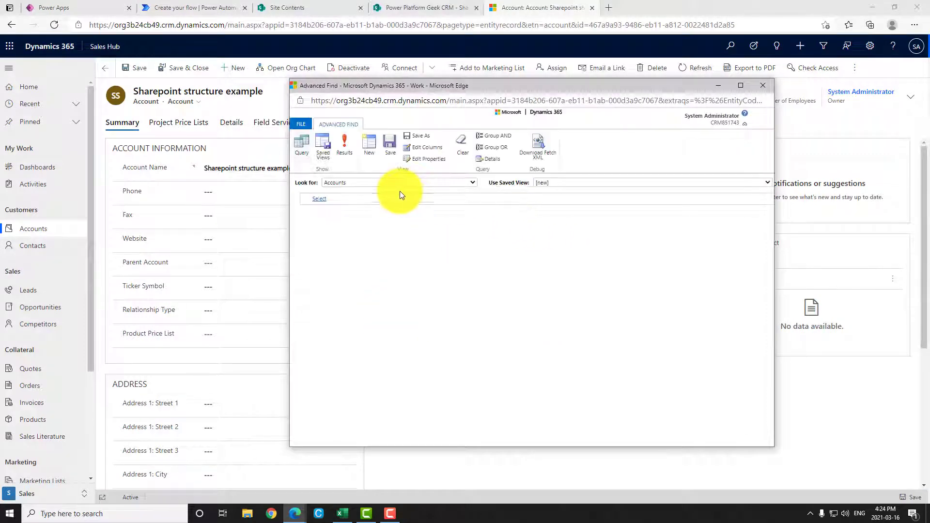
Set Advanced Find to look for Document Locations and run the query to examine the existing records.
click(401, 189)
text(data lake fodoc)
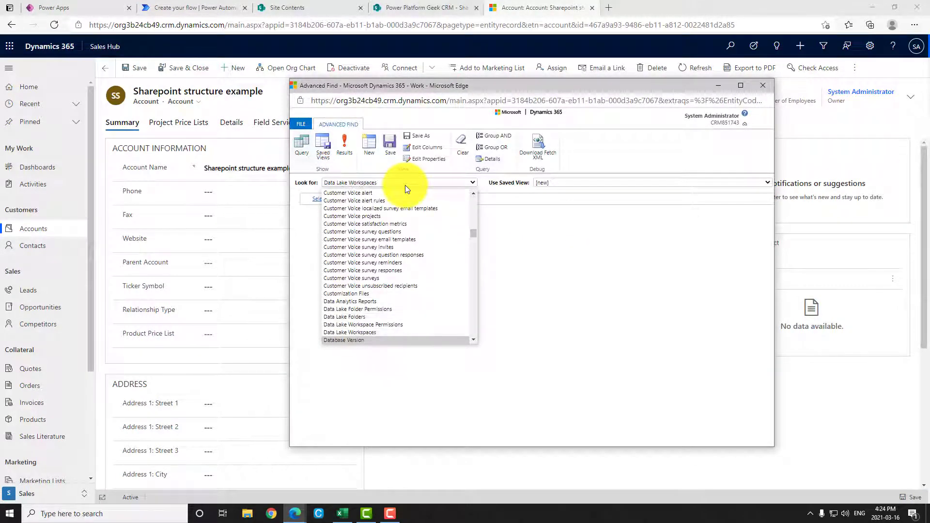
key(Return)
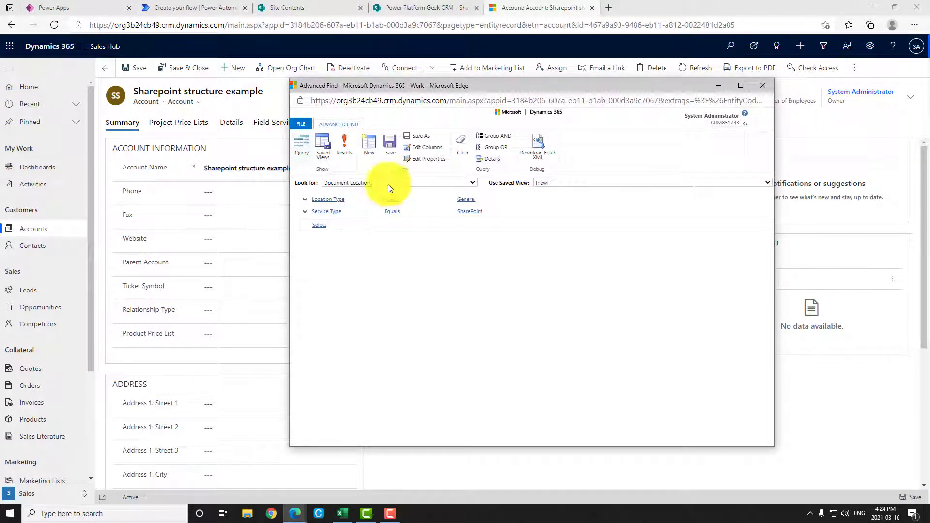
click(346, 149)
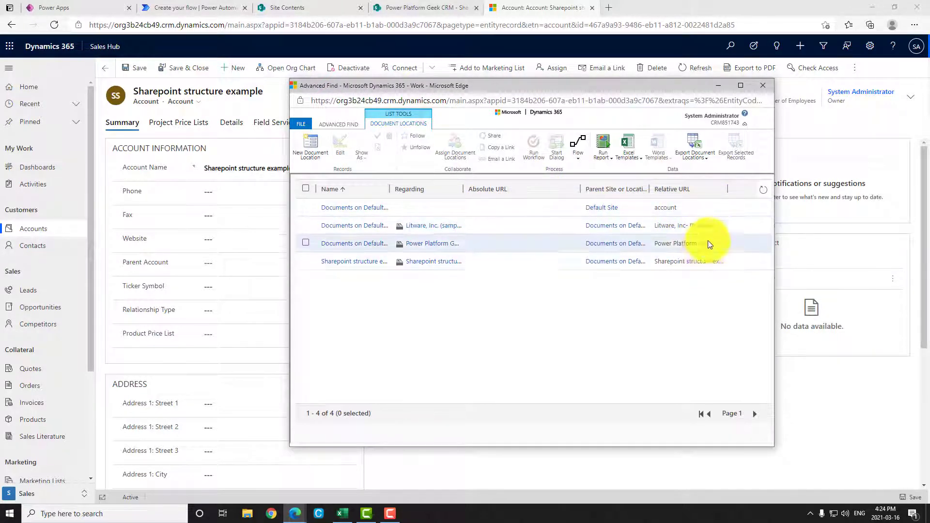
Open the document location record with relative URL account and copy its record ID from the page address.
double_click(718, 213)
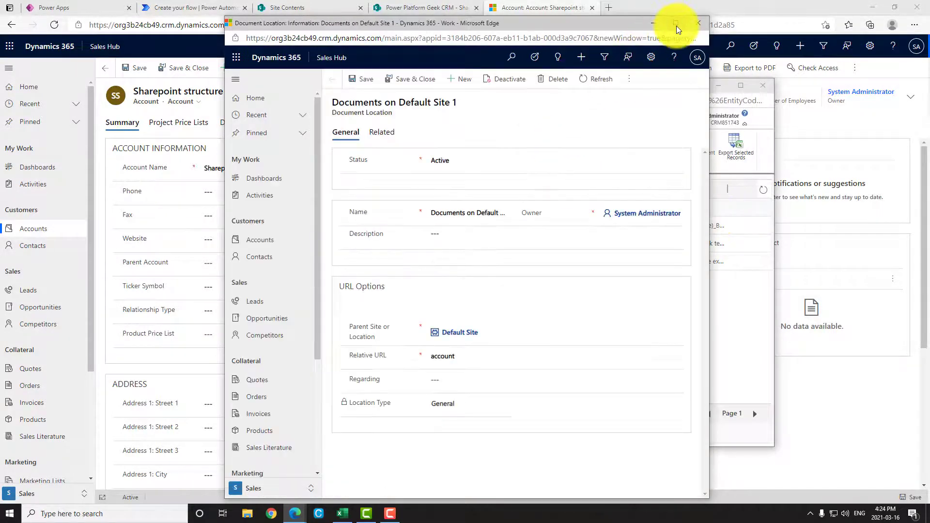
click(676, 23)
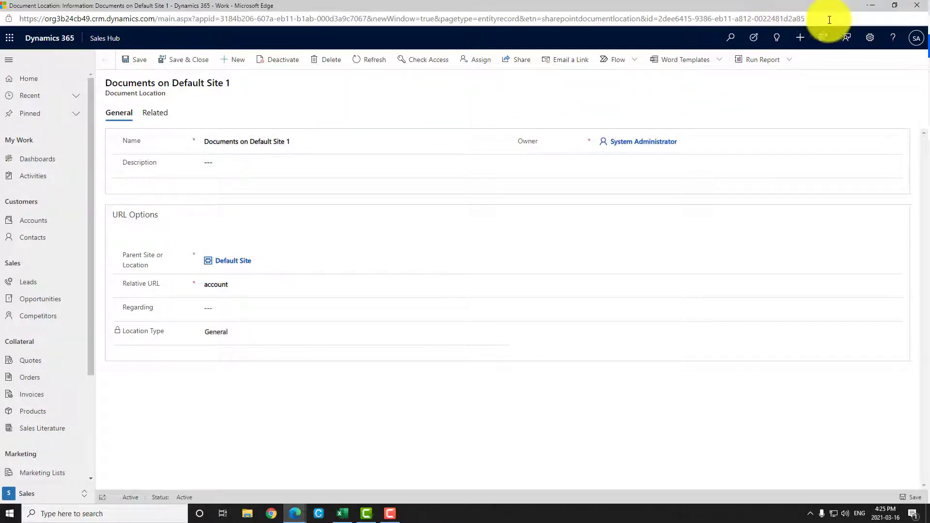
drag(864, 19, 658, 19)
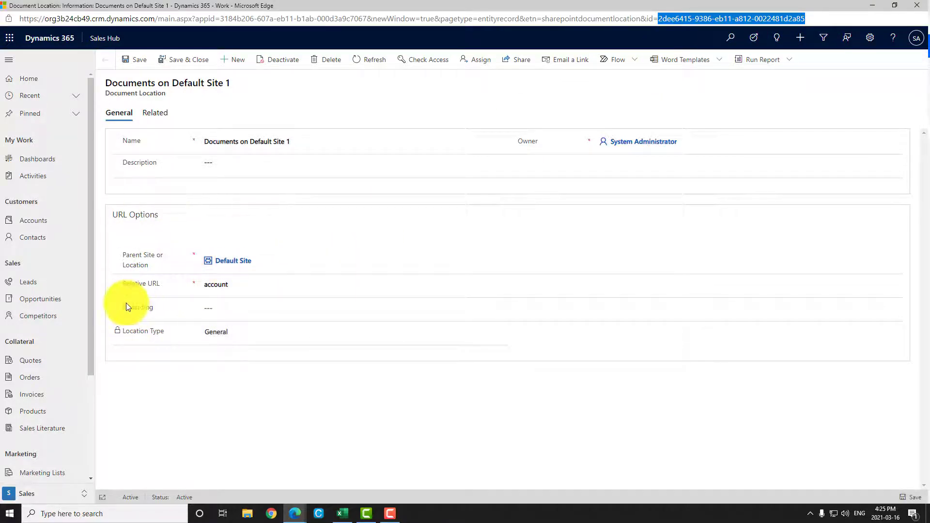
mouse_move(126, 305)
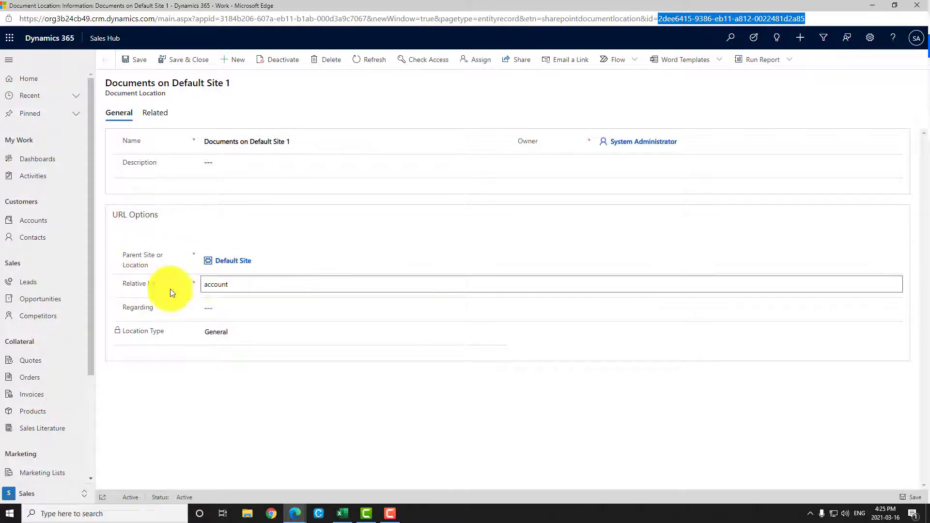
mouse_move(162, 288)
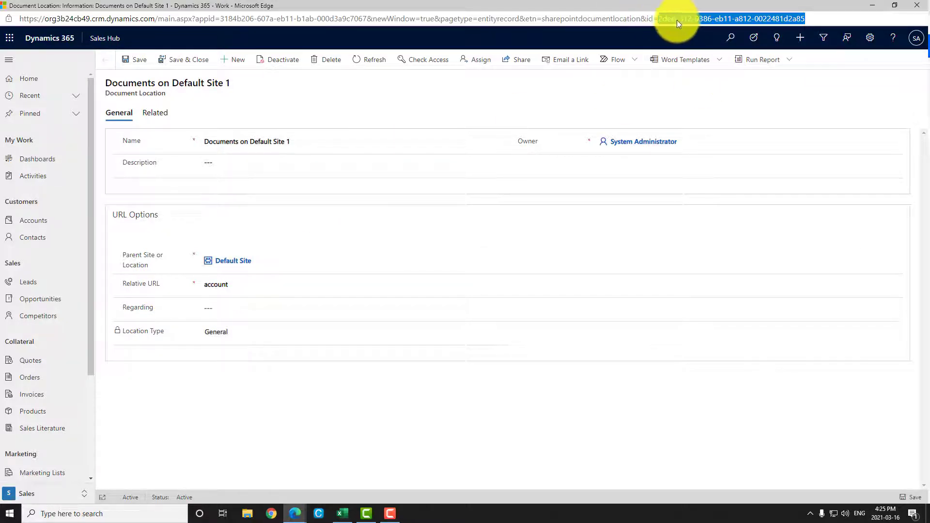
right_click(725, 18)
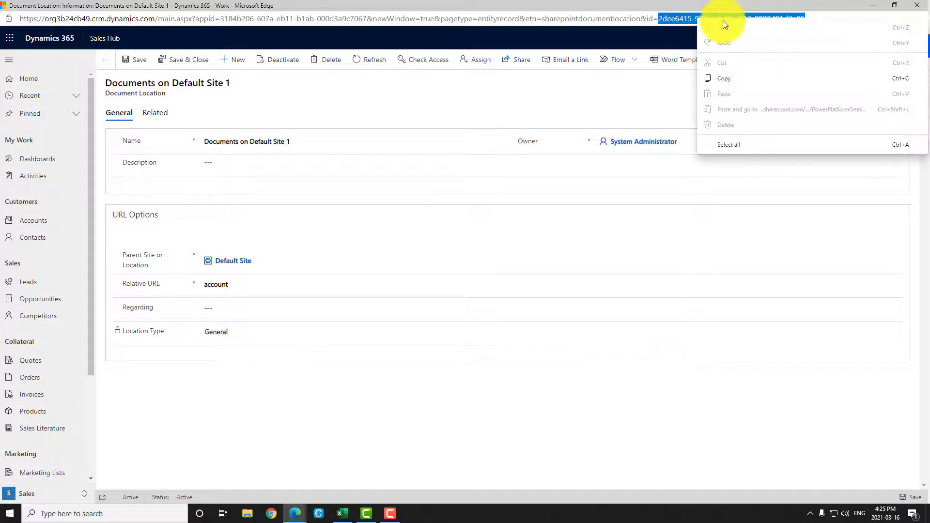
click(745, 74)
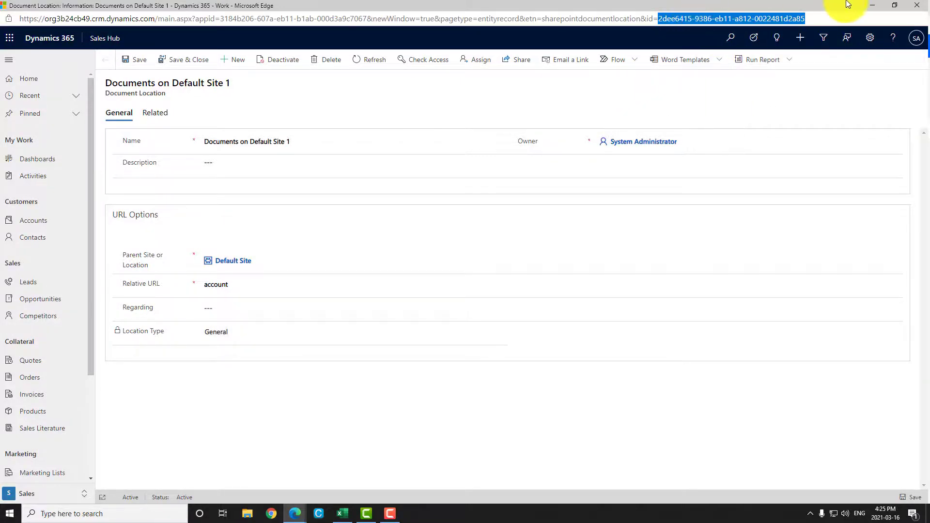
Switch back to the Power Automate flow and add a Common Data Service Get a row by ID action after subfolder 2.
click(878, 5)
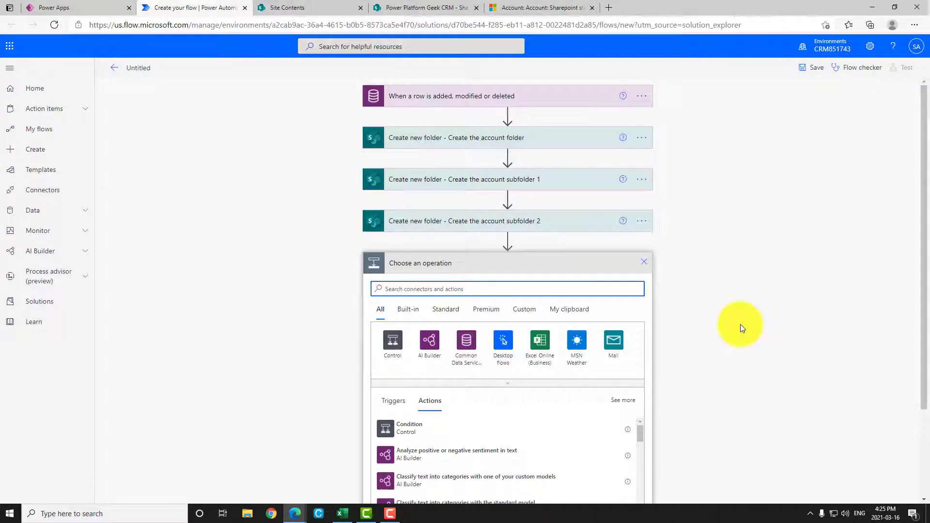
click(466, 344)
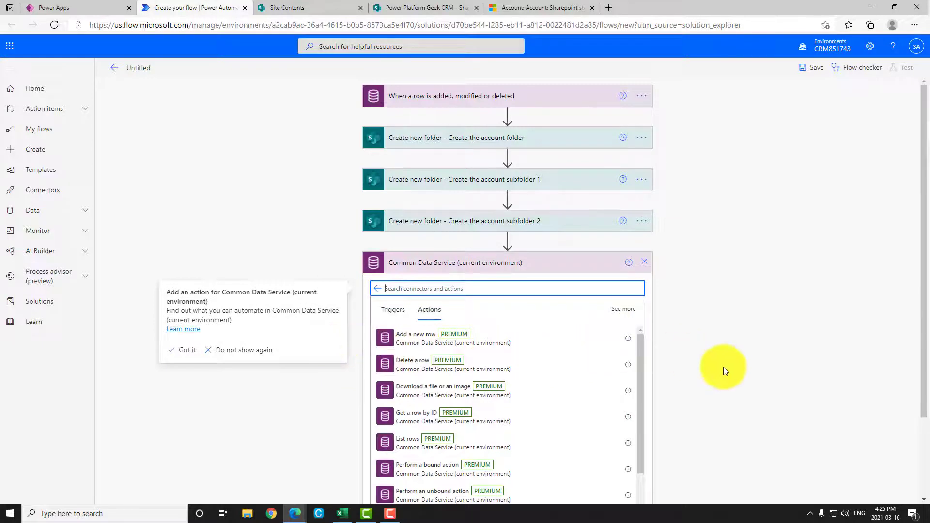
scroll(723, 365, down, 2)
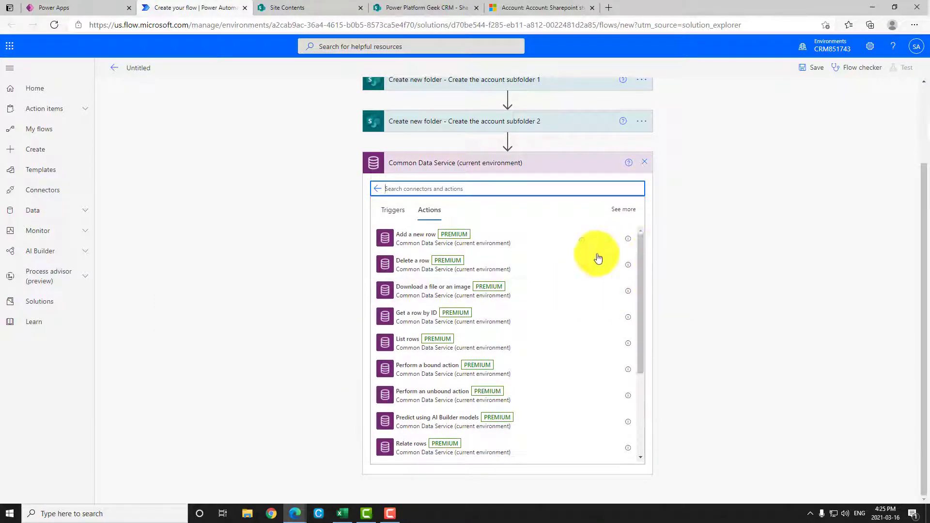
click(511, 328)
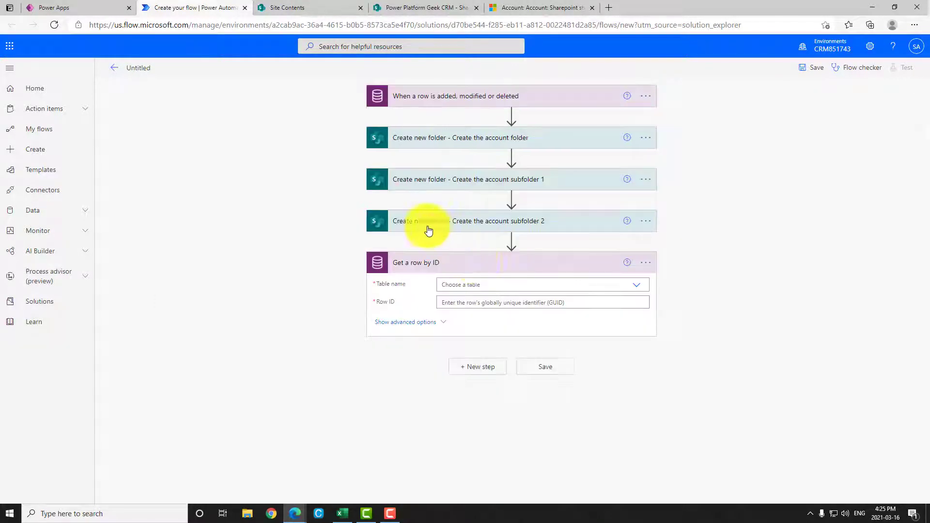
click(636, 287)
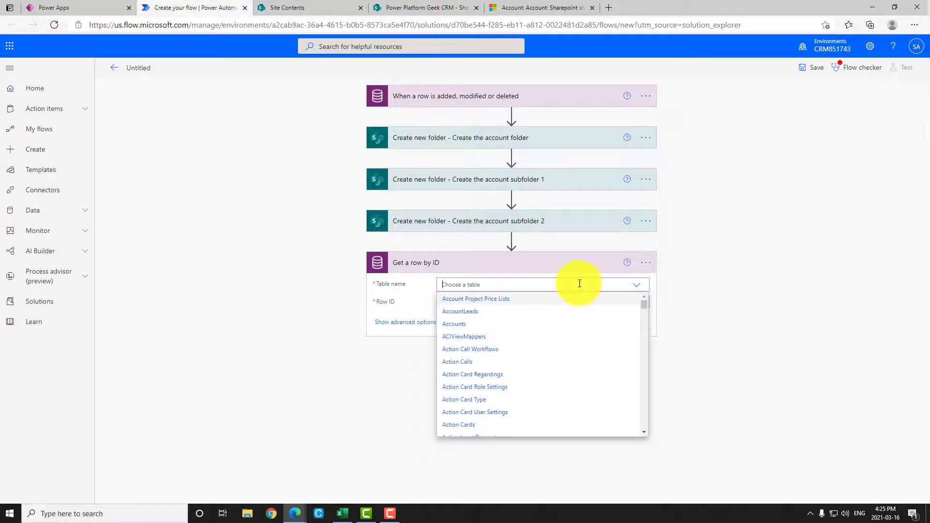
text(docujm)
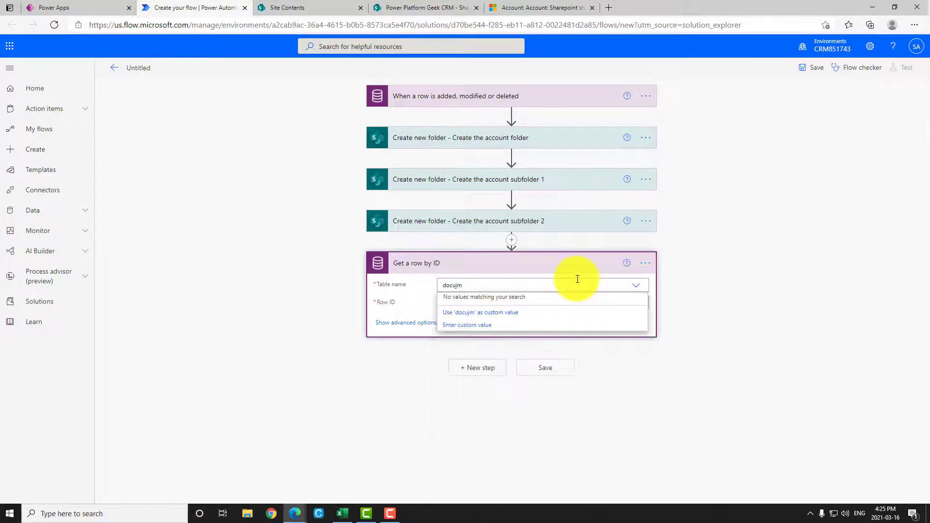
key(BackSpace)
key(BackSpace)
key(BackSpace)
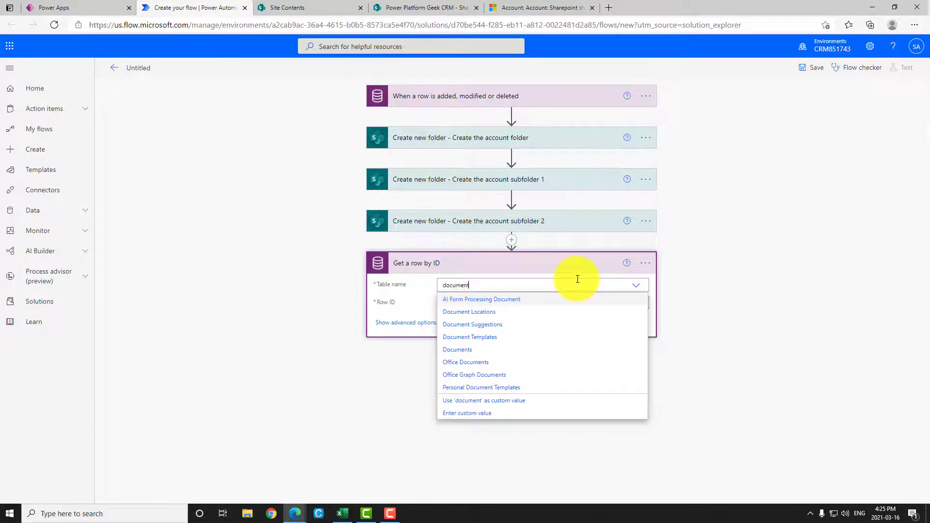
click(514, 313)
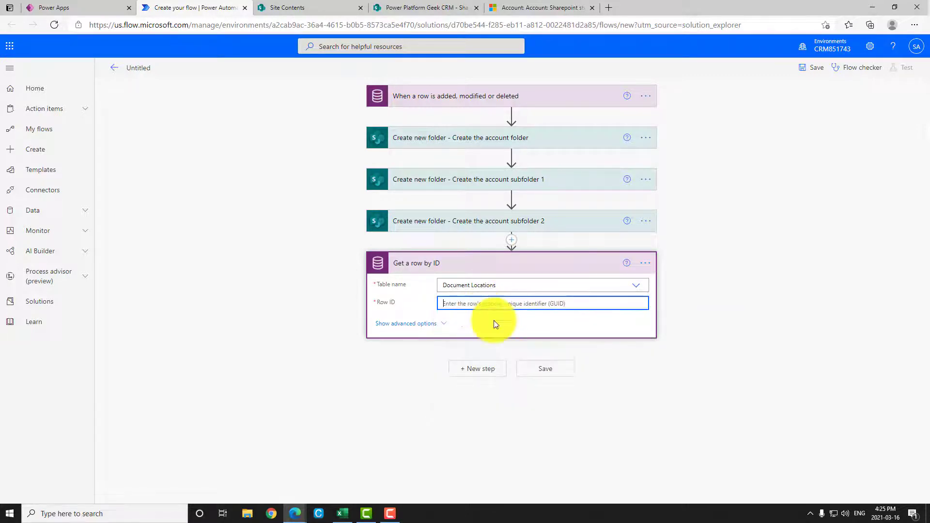
key(ctrl+v)
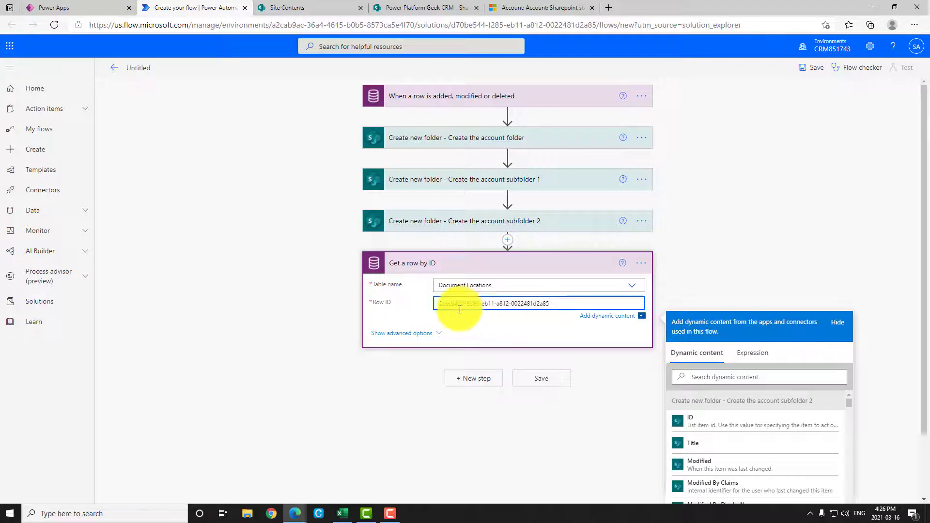
click(751, 331)
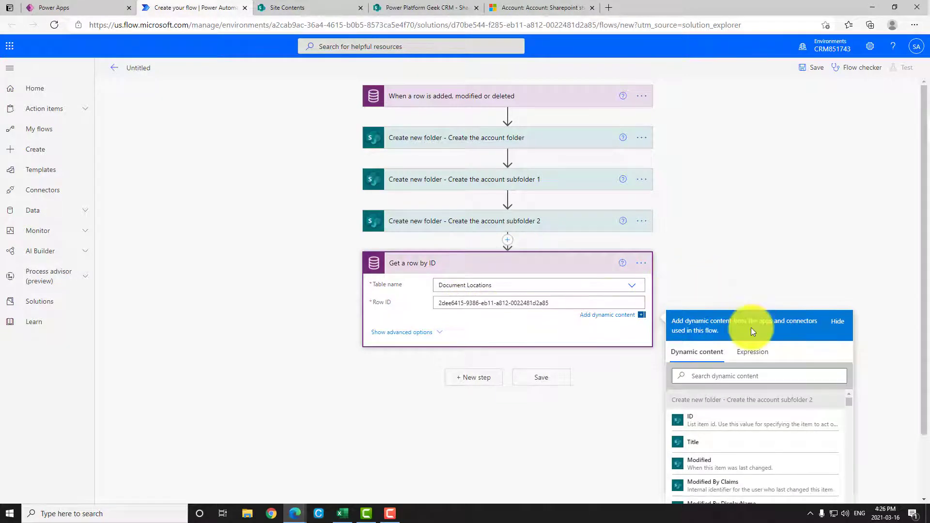
Rename the row lookup action to "Get a row by ID - Get the parent document location" and collapse it.
click(645, 263)
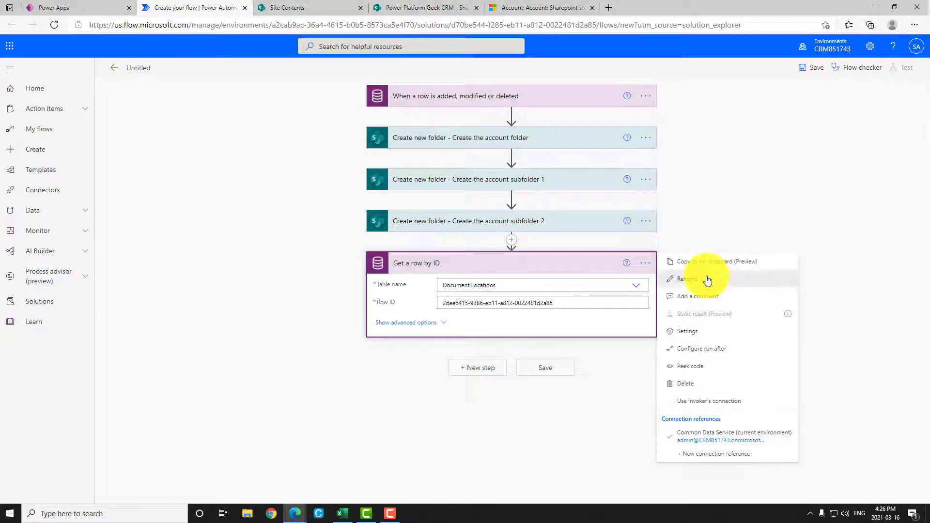
click(688, 280)
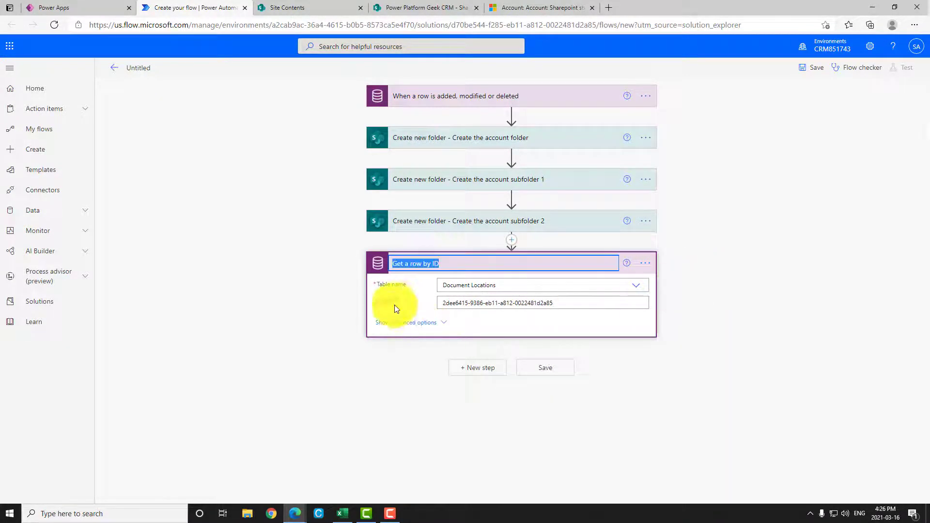
click(459, 268)
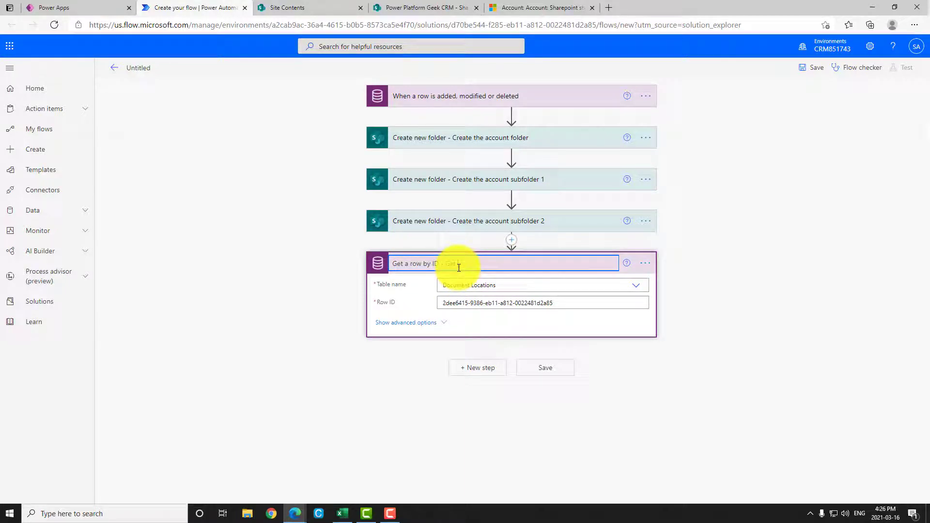
text(- Get the parent document location)
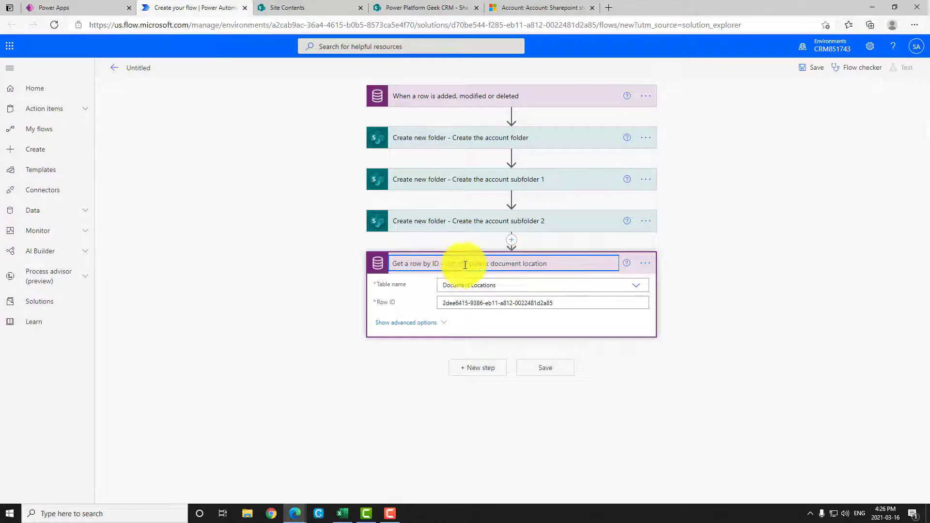
click(560, 266)
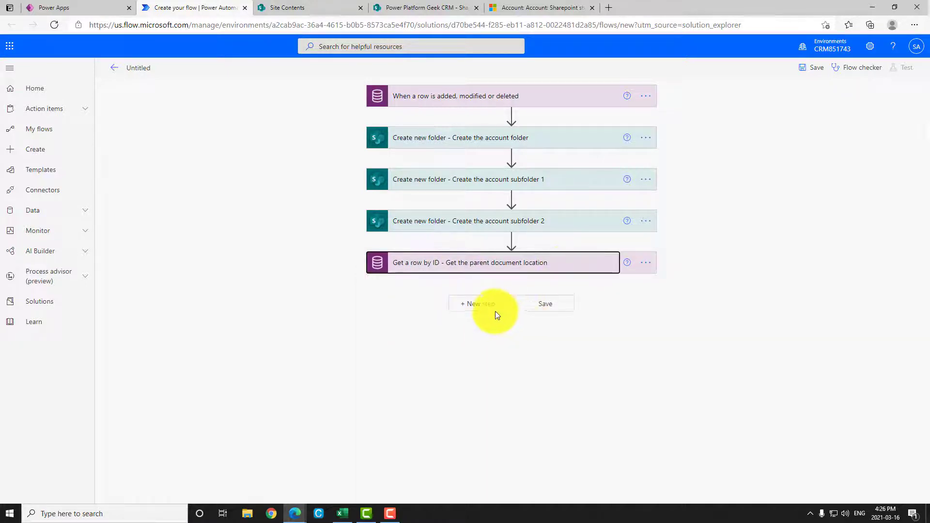
Add a Common Data Service Add a new row action at the end of the flow and set its table to Document Locations.
click(462, 305)
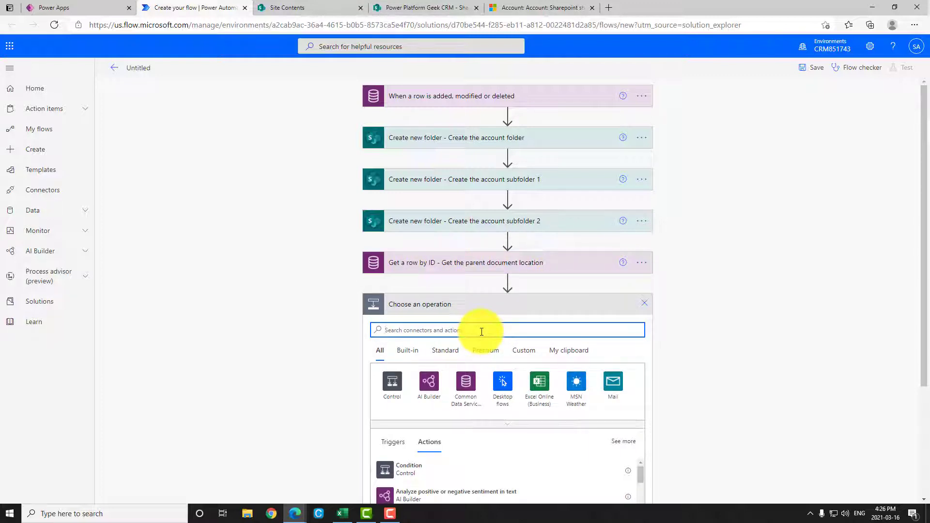
click(466, 384)
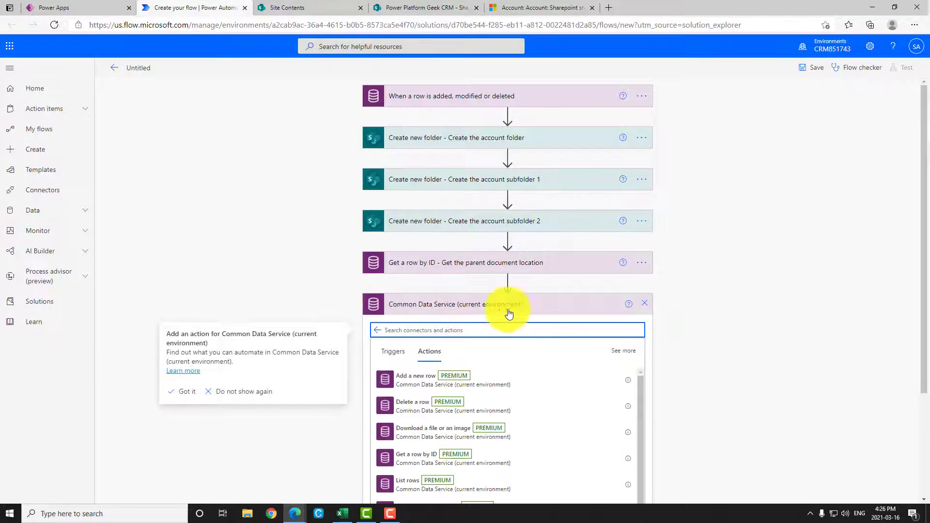
click(499, 381)
click(631, 327)
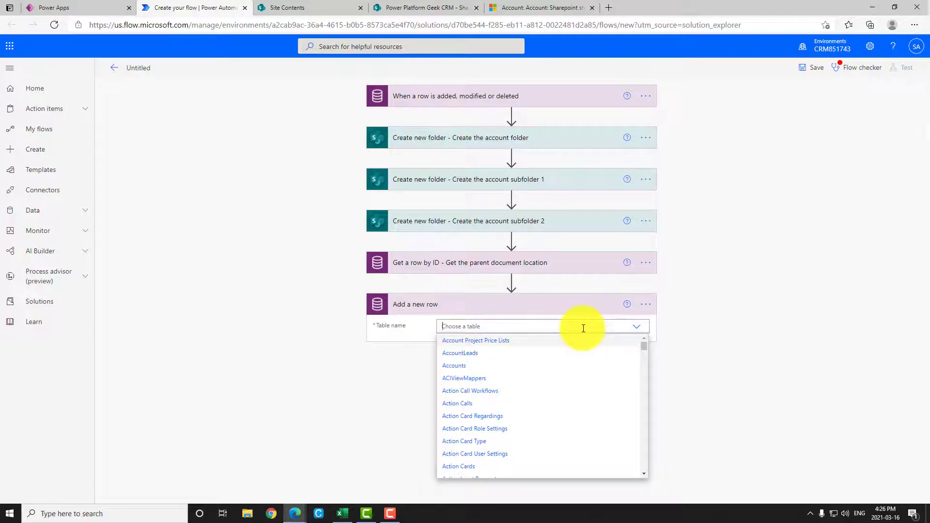
text(document lo)
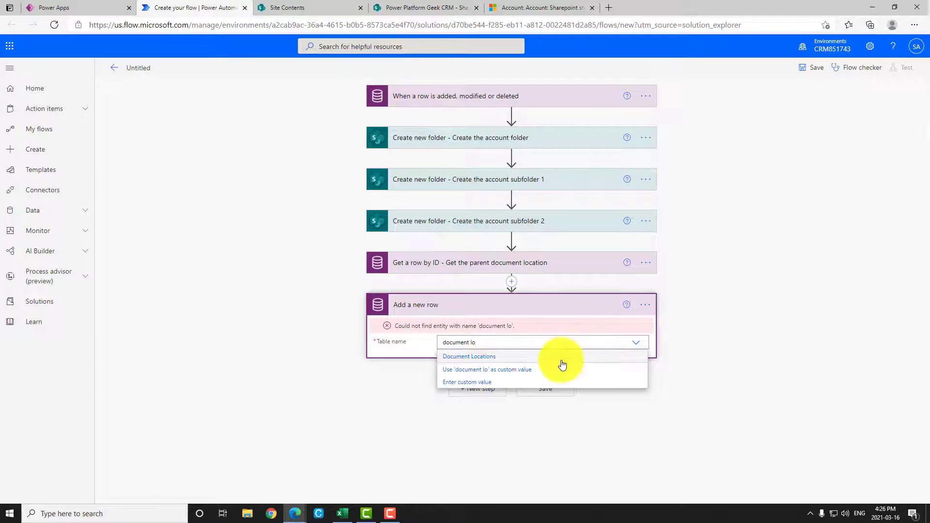
click(533, 359)
click(716, 385)
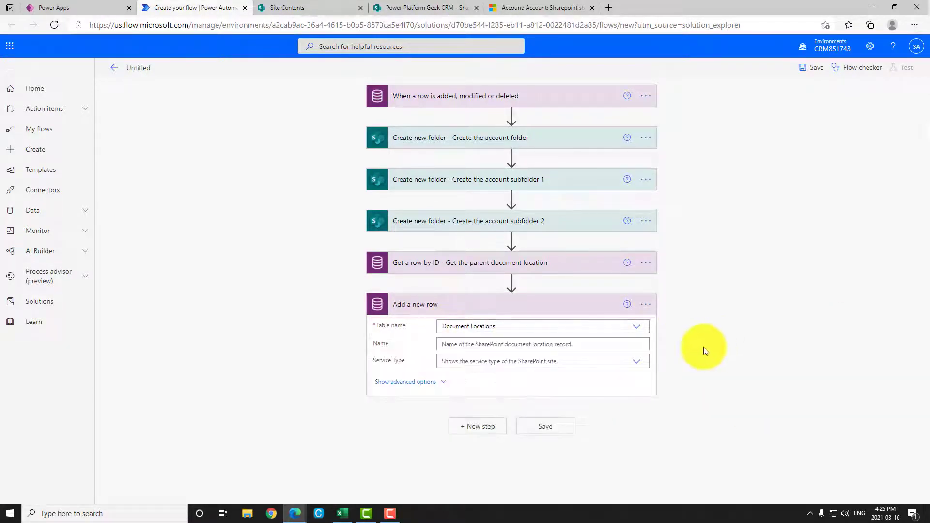
Set the new document location row's Name to the trigger's Account Name dynamic value.
click(460, 346)
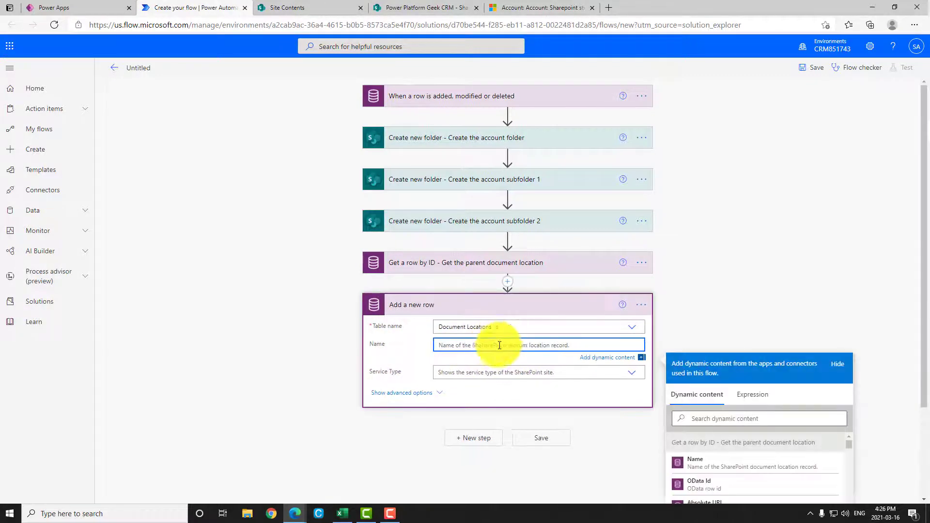
scroll(769, 245, down, 2)
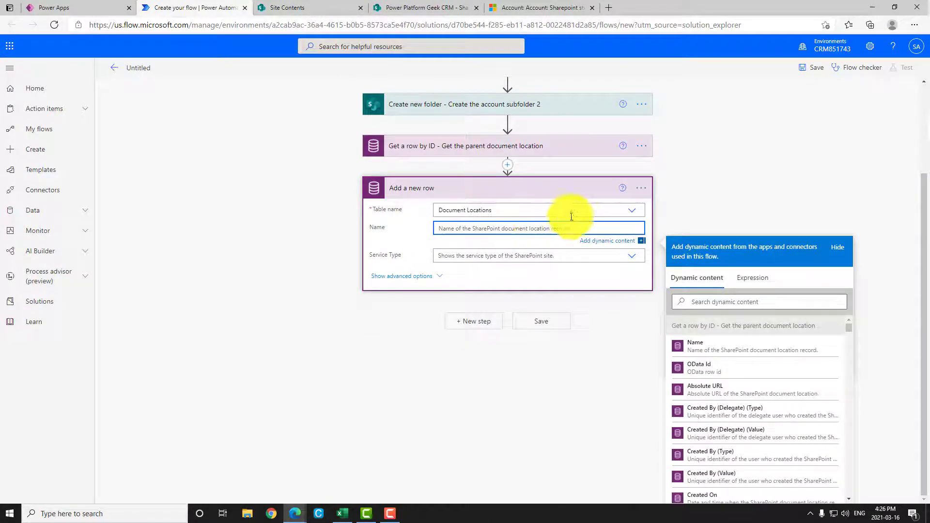
click(707, 303)
text(accoun)
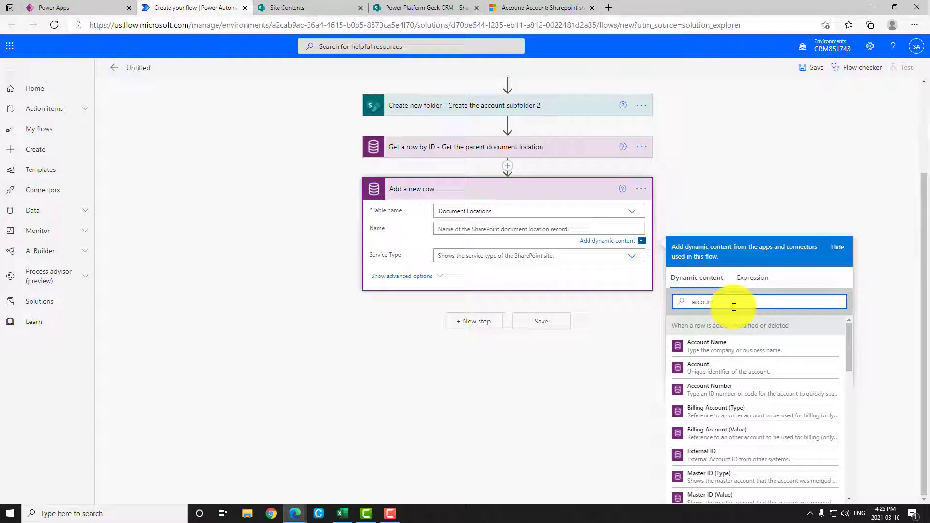
text(t)
click(728, 347)
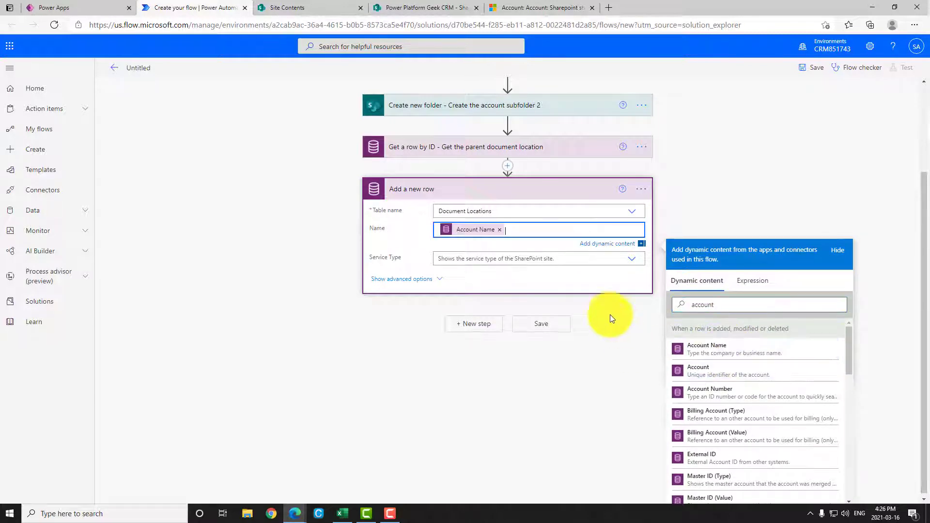
click(502, 393)
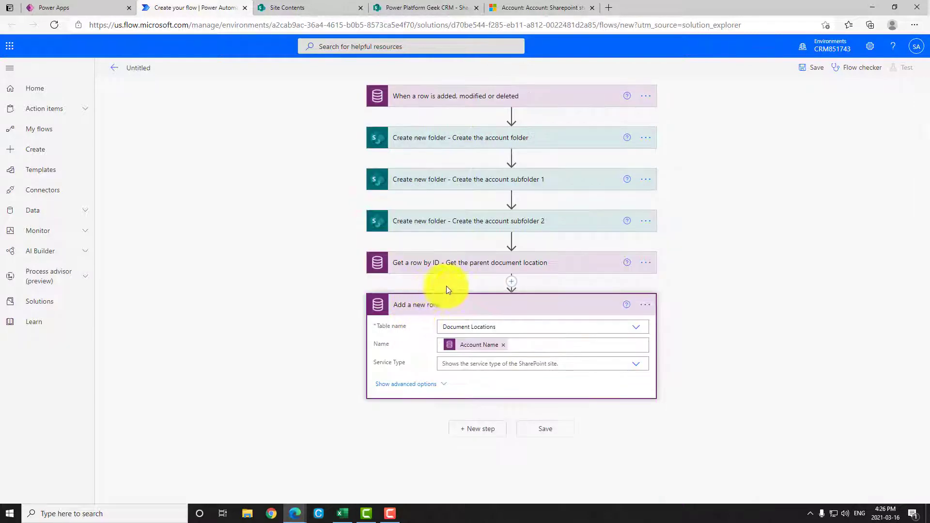
Set the new row's Parent Site or Location (Document Locations) to the OData Id value from the parent document location lookup.
click(439, 384)
scroll(684, 346, down, 2)
scroll(682, 345, down, 2)
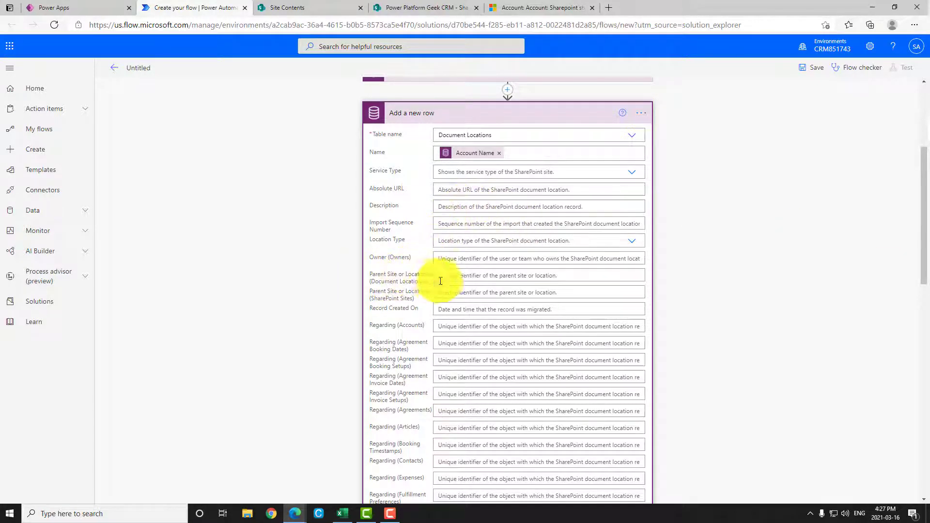
click(461, 275)
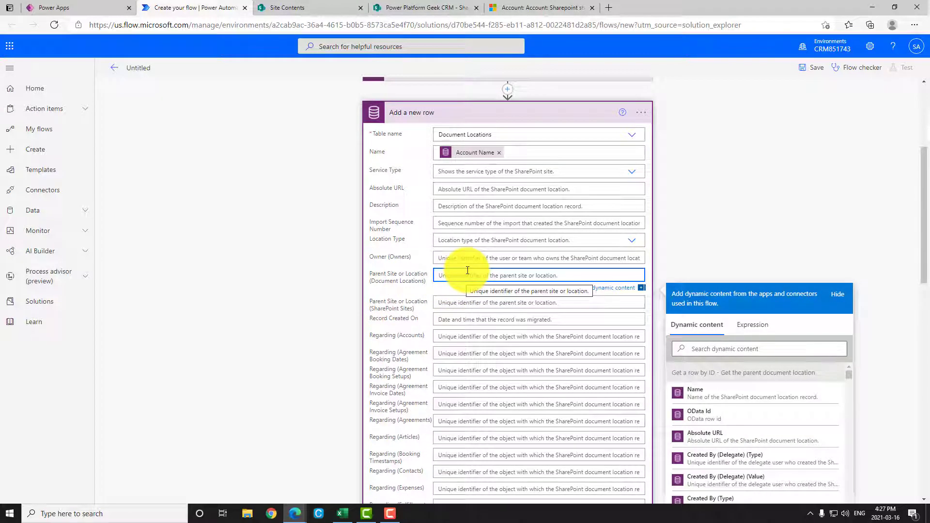
click(716, 350)
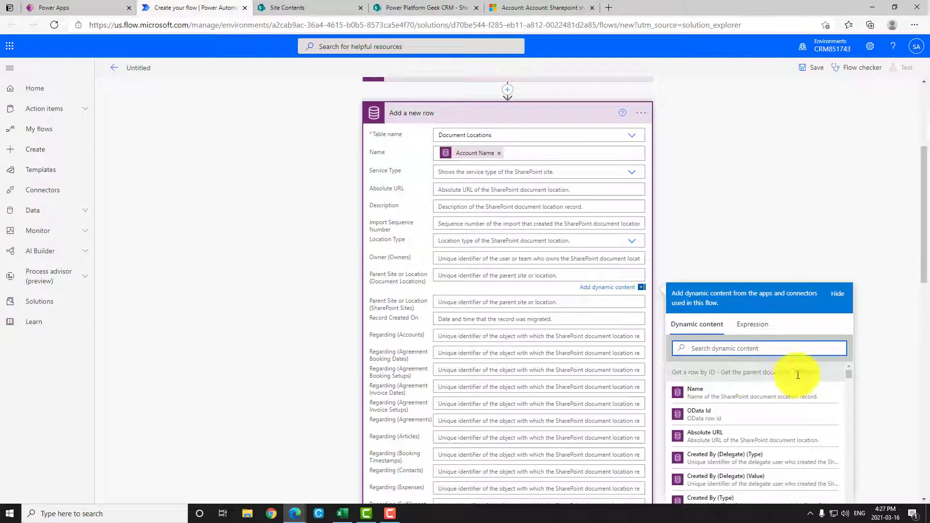
click(725, 418)
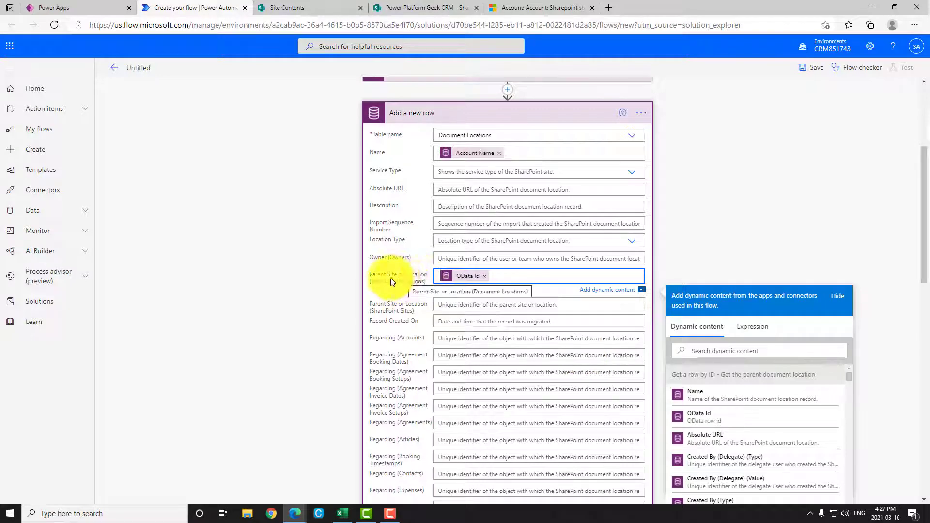
click(786, 214)
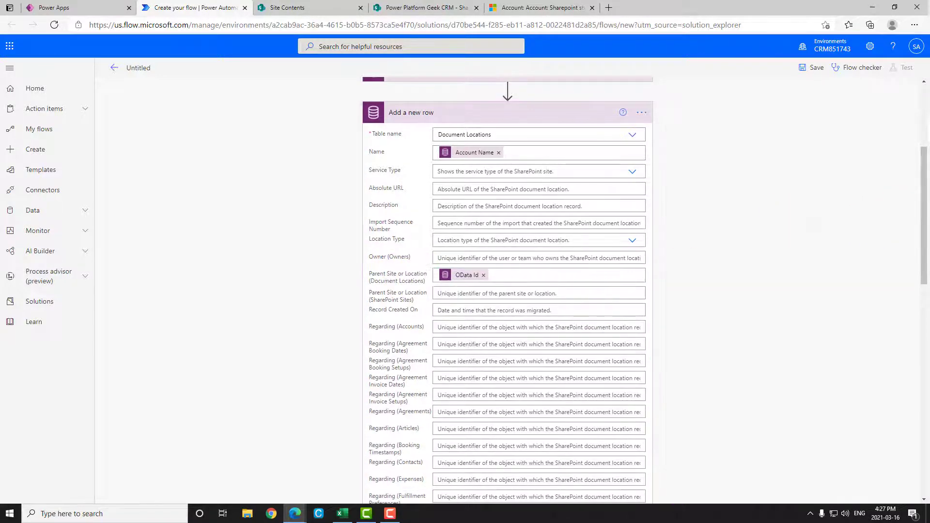
Set the new document location row's Relative URL to the trigger's Account Name dynamic value.
scroll(630, 308, down, 20)
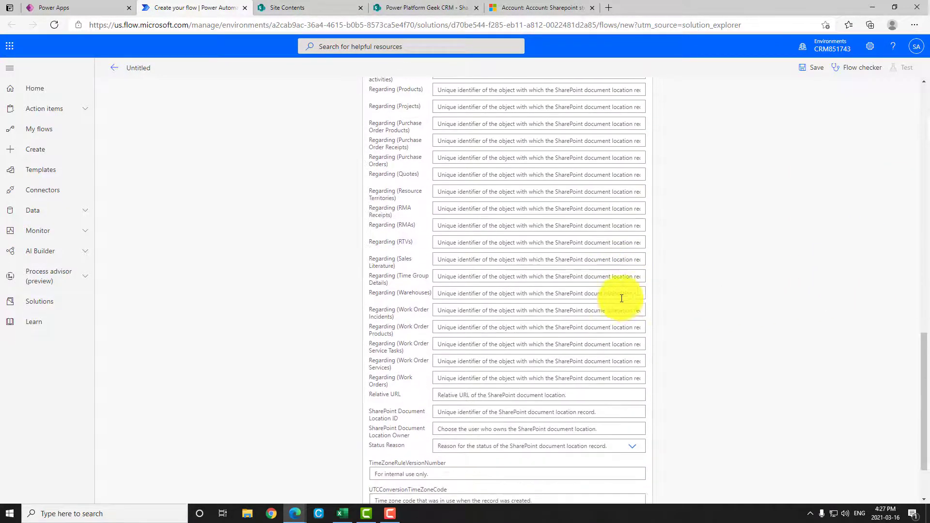
click(451, 395)
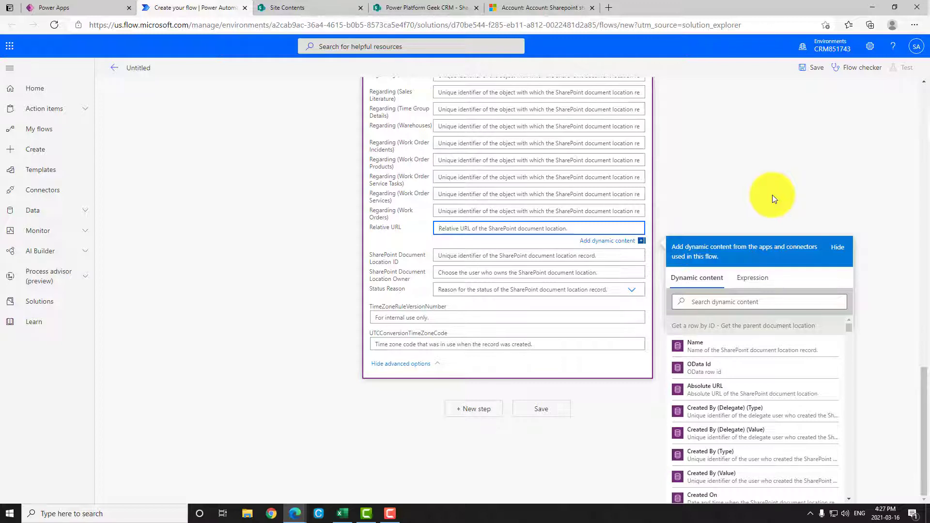
click(738, 301)
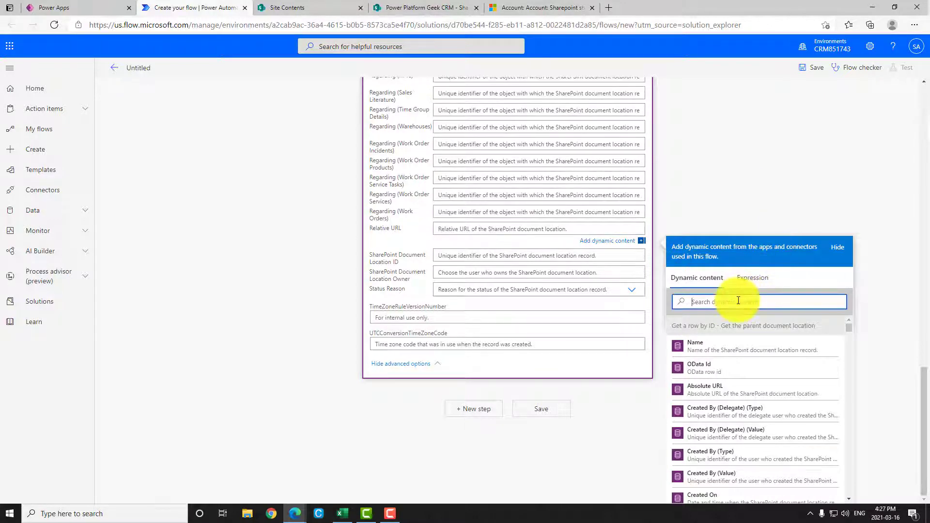
text(account)
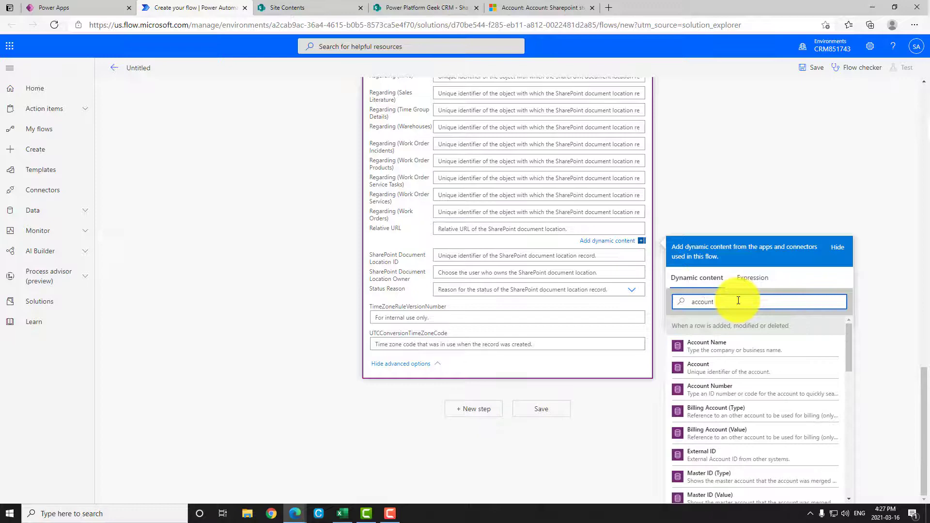
click(708, 344)
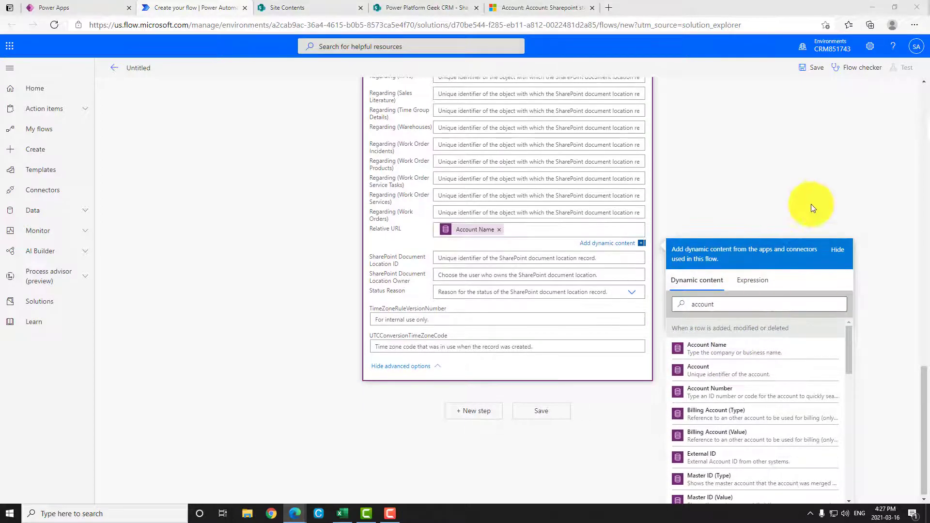
Rename the row creation action to "Add a new row - Create document location for the account" and collapse it.
scroll(731, 252, up, 10)
scroll(730, 251, up, 5)
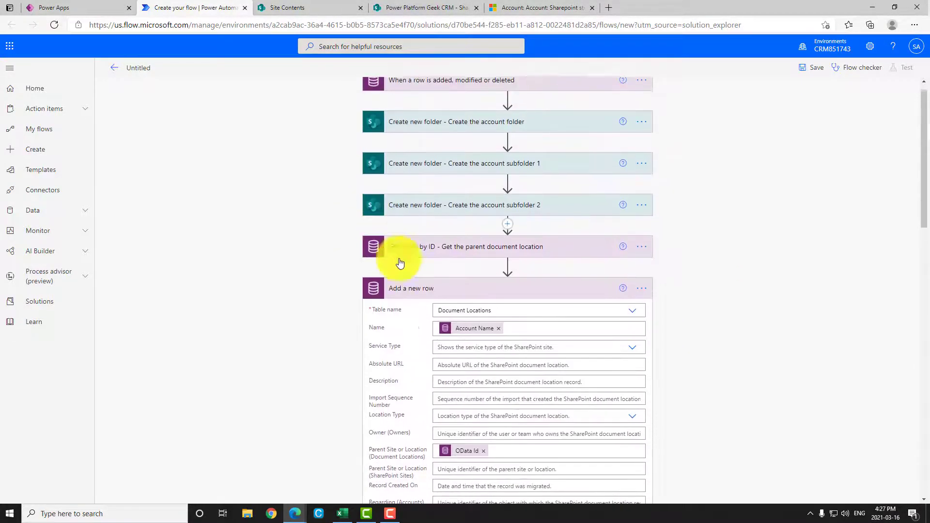
click(648, 293)
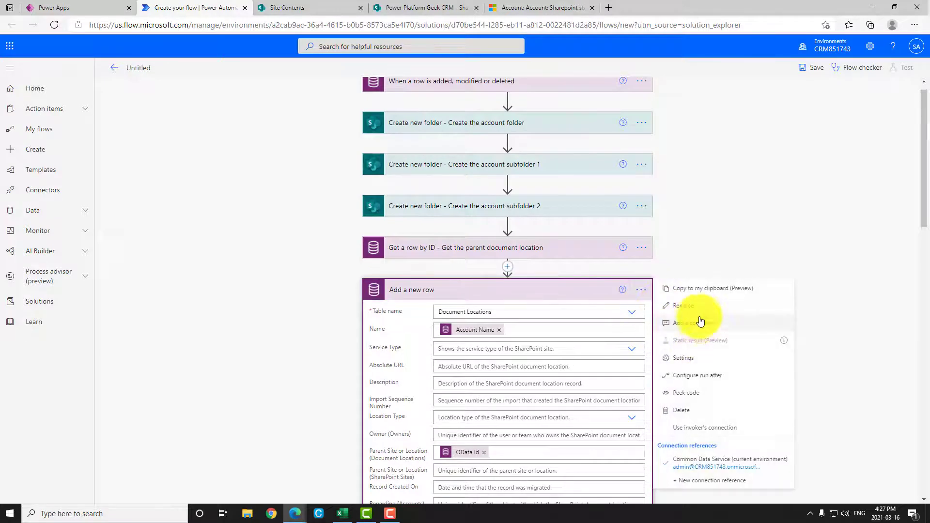
click(682, 305)
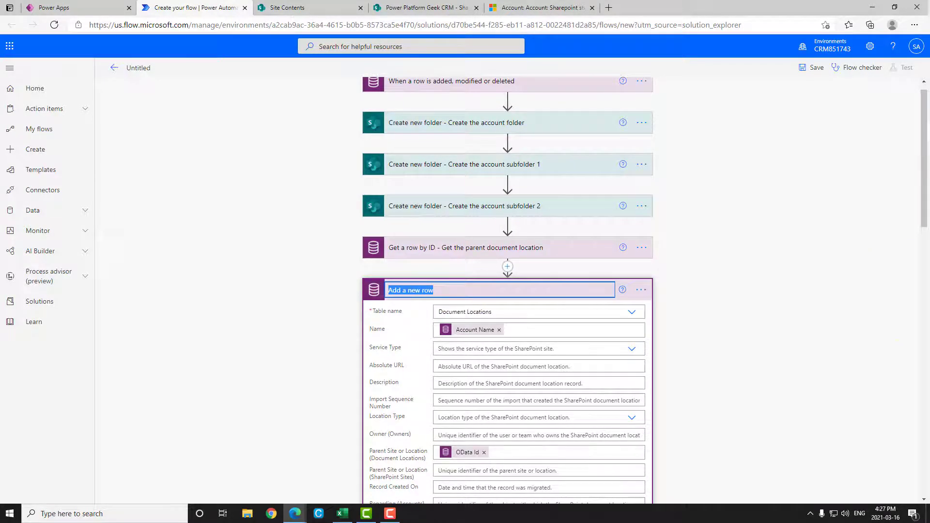
click(453, 288)
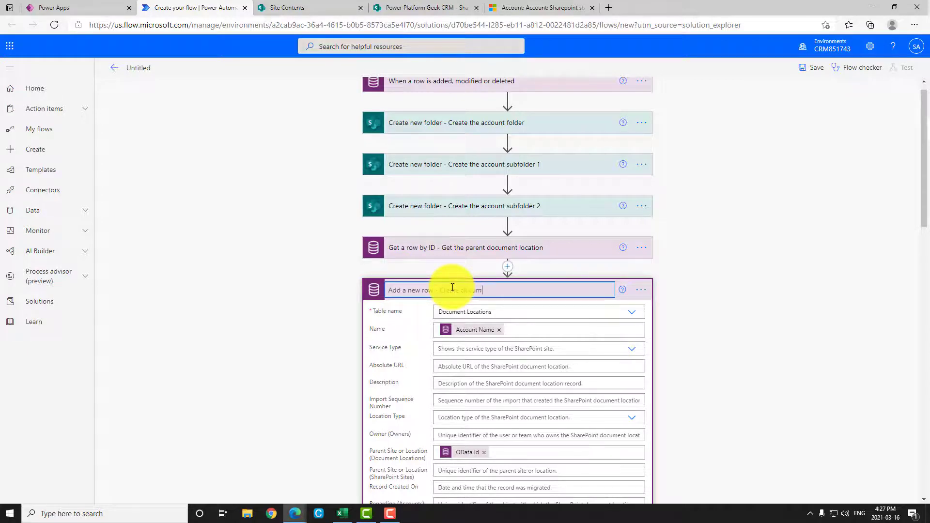
text(- Create document location for the account)
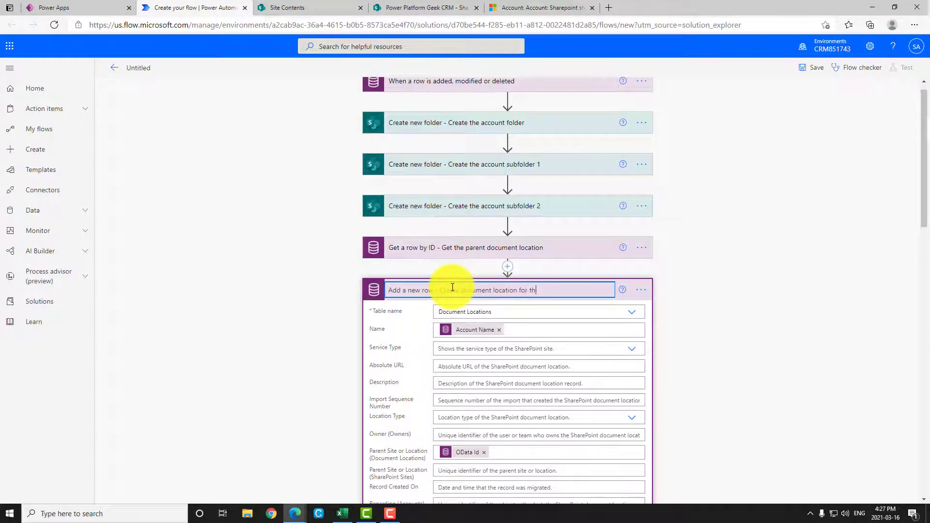
click(577, 293)
Add a Common Data Service Relate rows action at the end of the flow and set its table to Accounts.
click(477, 345)
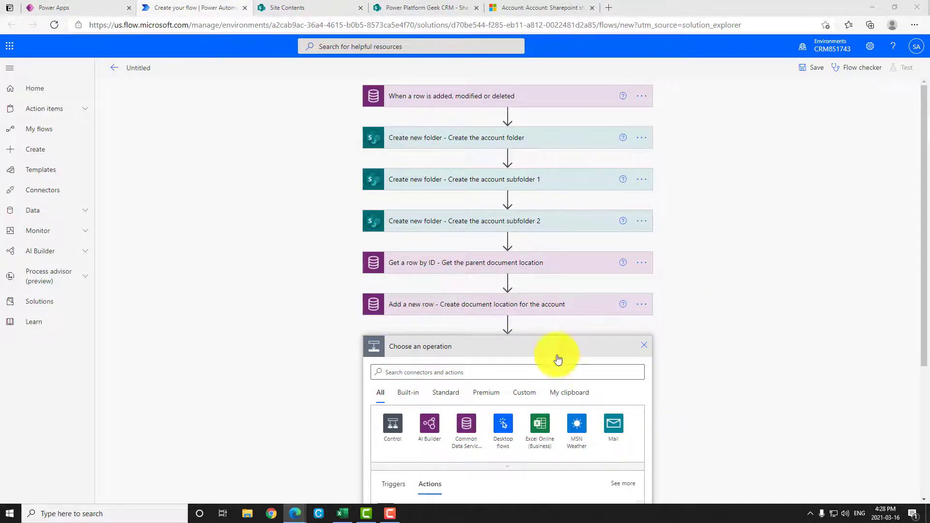
scroll(623, 317, down, 3)
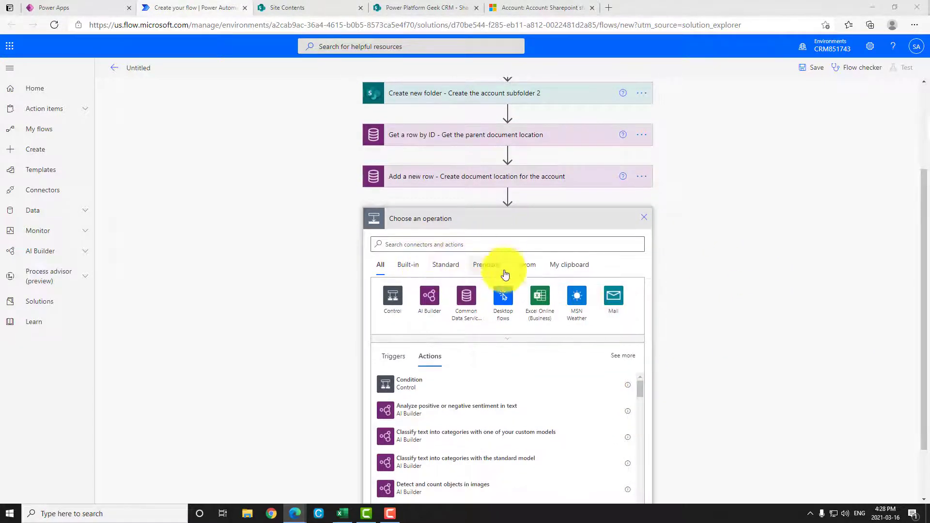
click(474, 318)
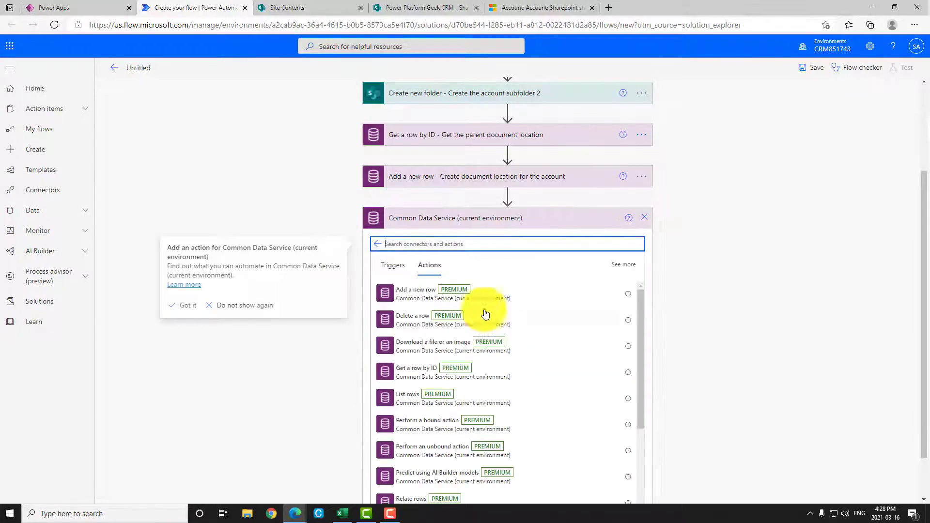
scroll(678, 310, down, 1)
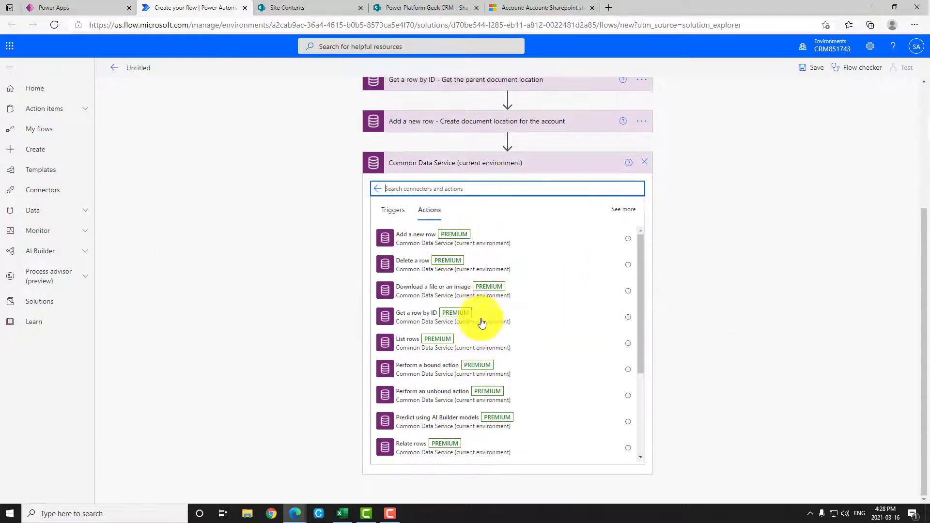
scroll(485, 382, down, 2)
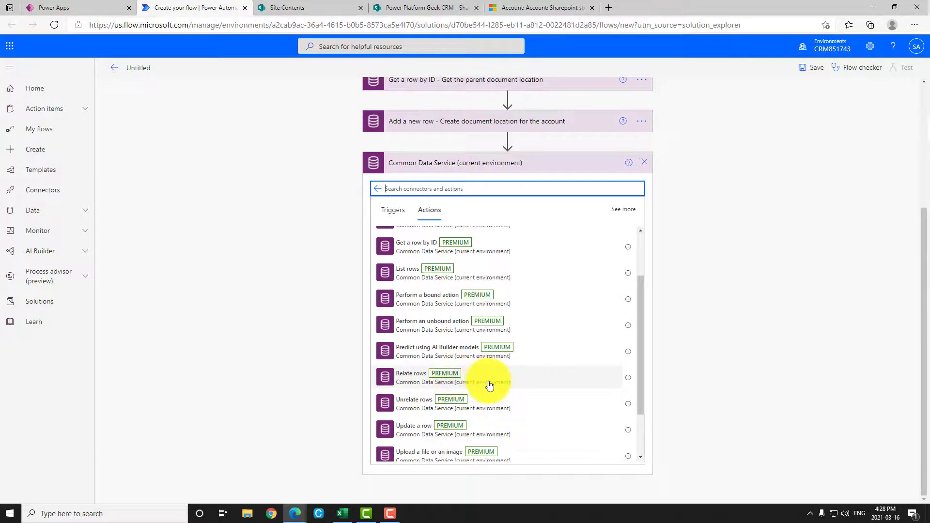
click(486, 384)
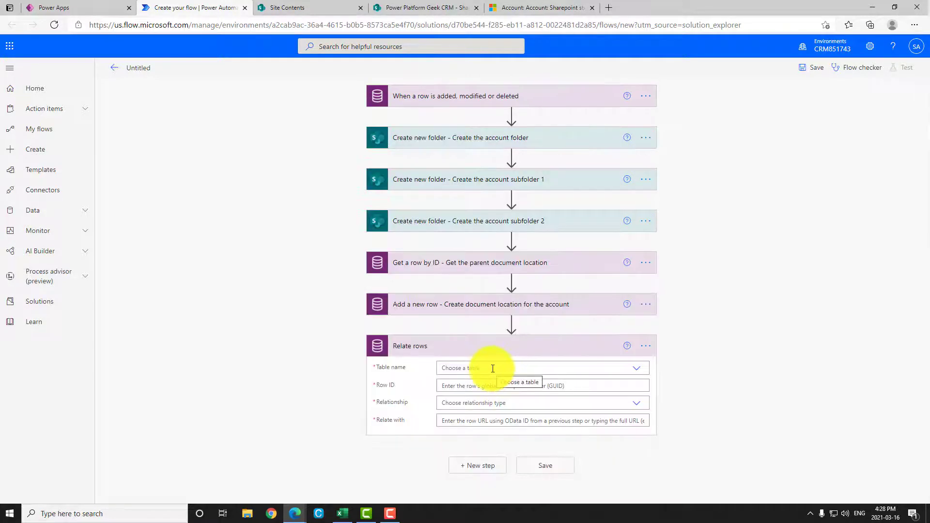
click(635, 375)
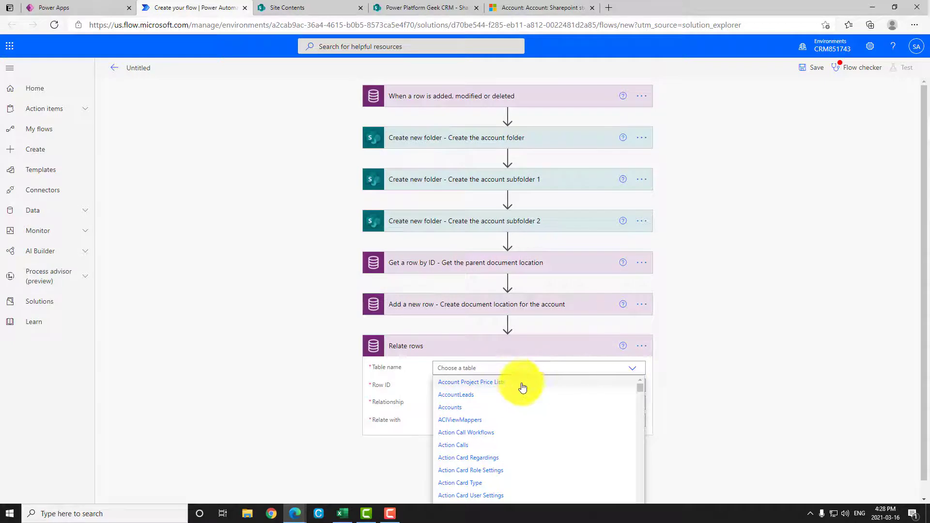
click(500, 408)
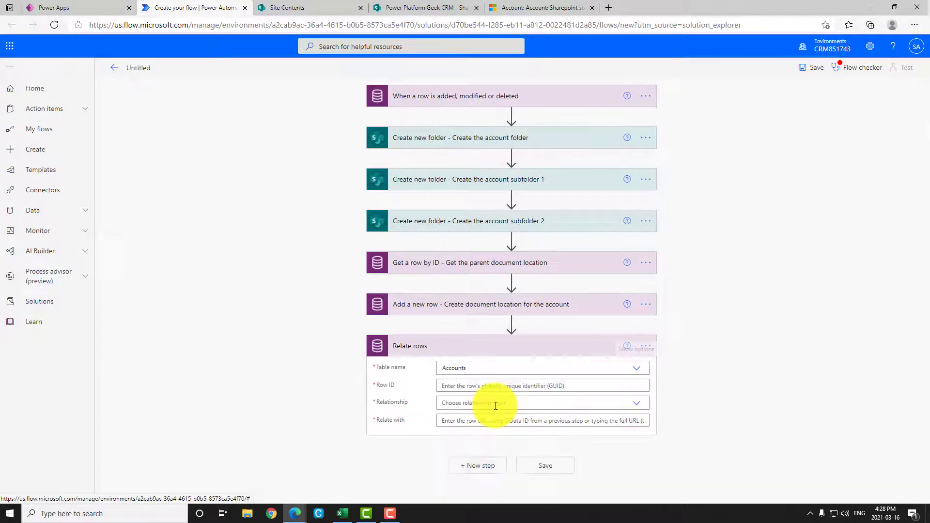
Set the Relate rows action's Row ID to the trigger's Account unique identifier dynamic value.
click(598, 386)
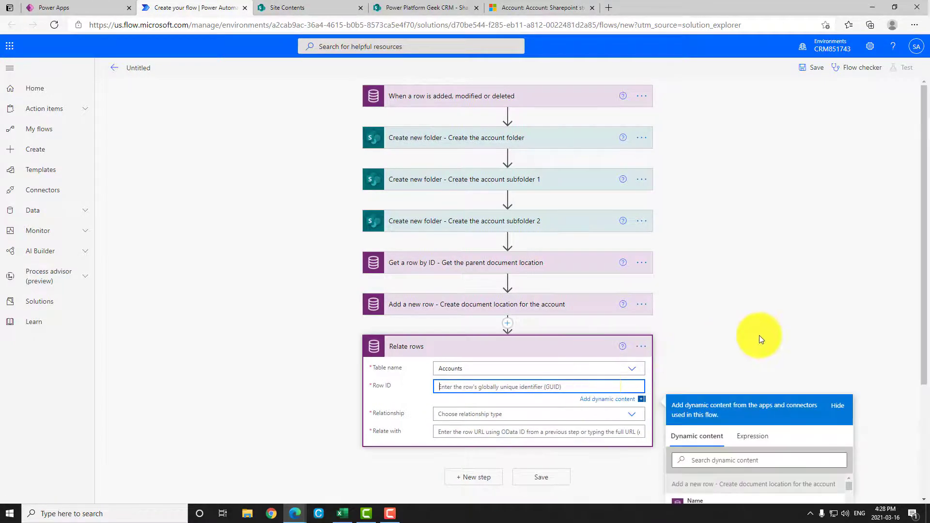
scroll(760, 335, down, 1)
scroll(734, 258, up, 1)
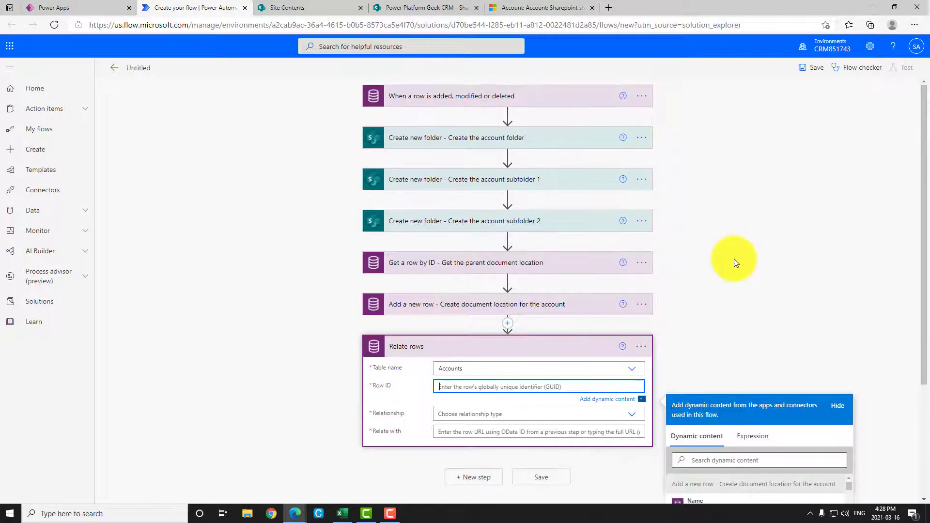
scroll(734, 259, down, 2)
scroll(849, 359, down, 5)
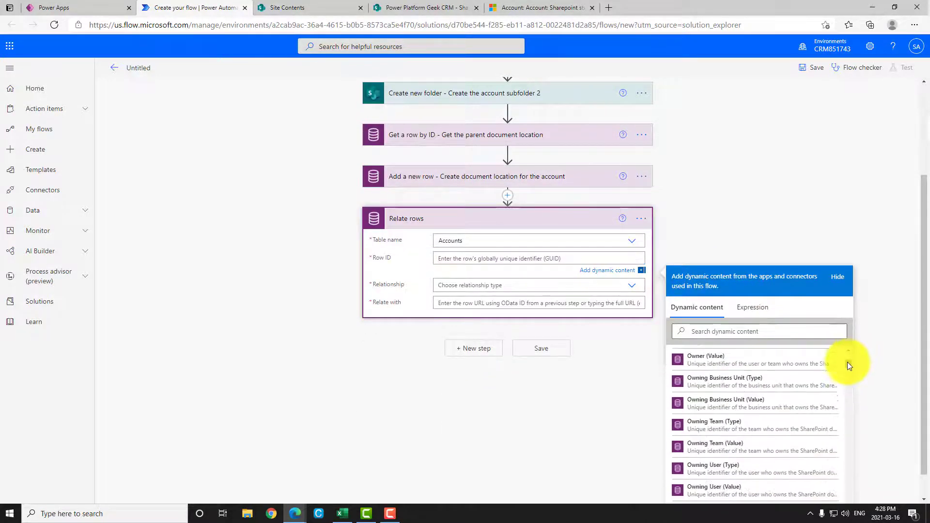
click(763, 332)
text(account)
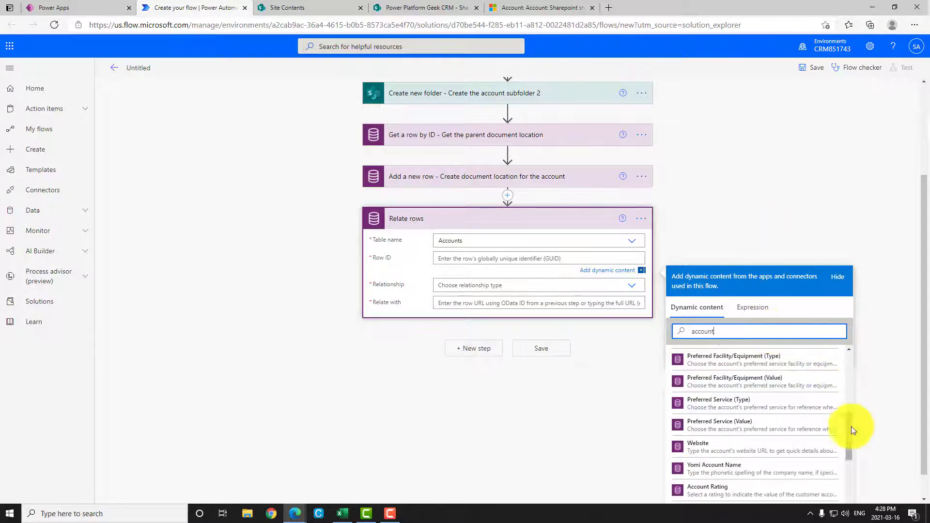
drag(851, 426, 850, 493)
scroll(861, 432, down, 1)
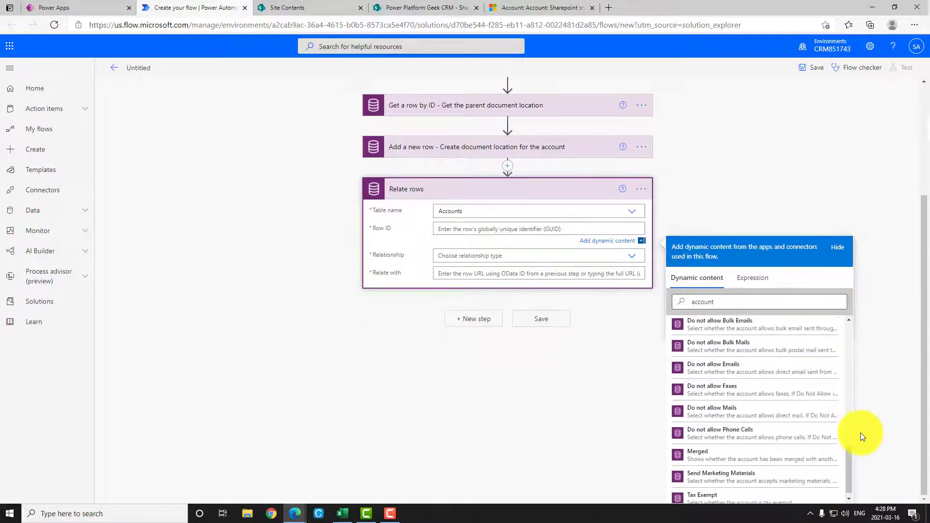
scroll(785, 441, up, 10)
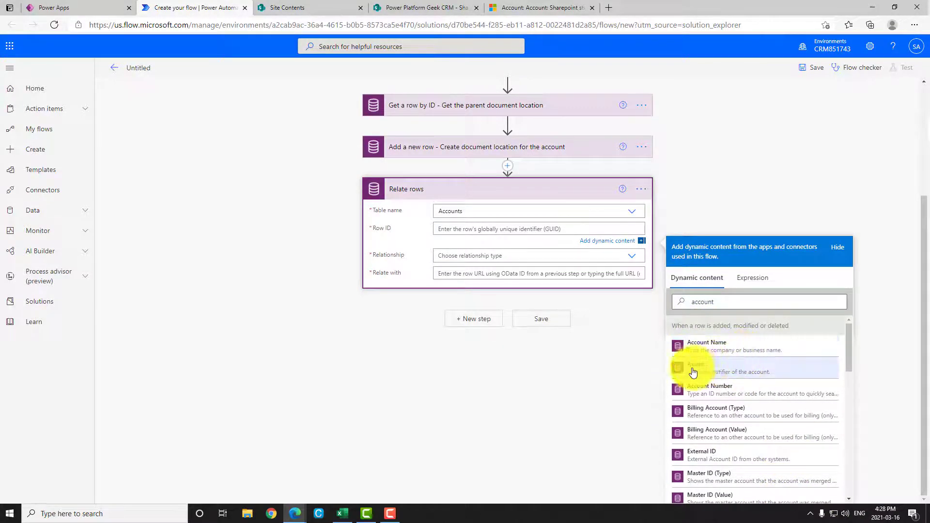
click(758, 372)
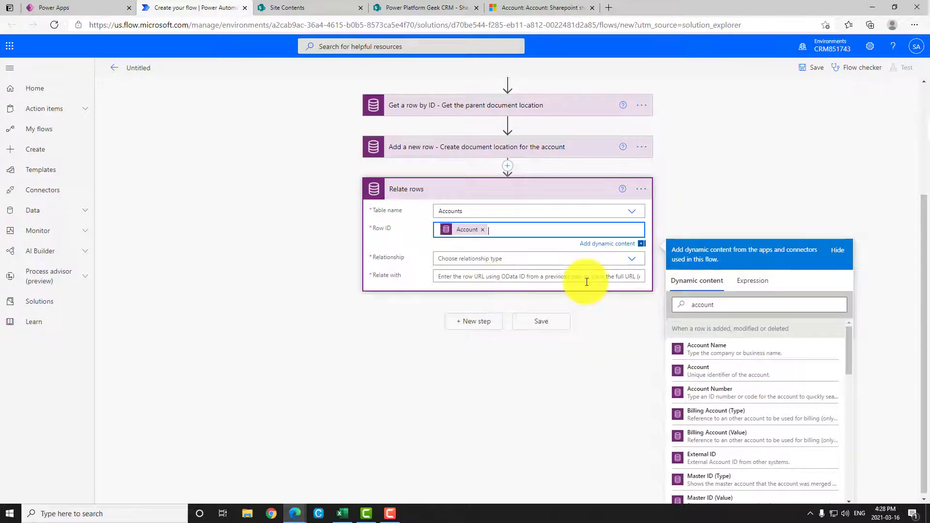
click(380, 262)
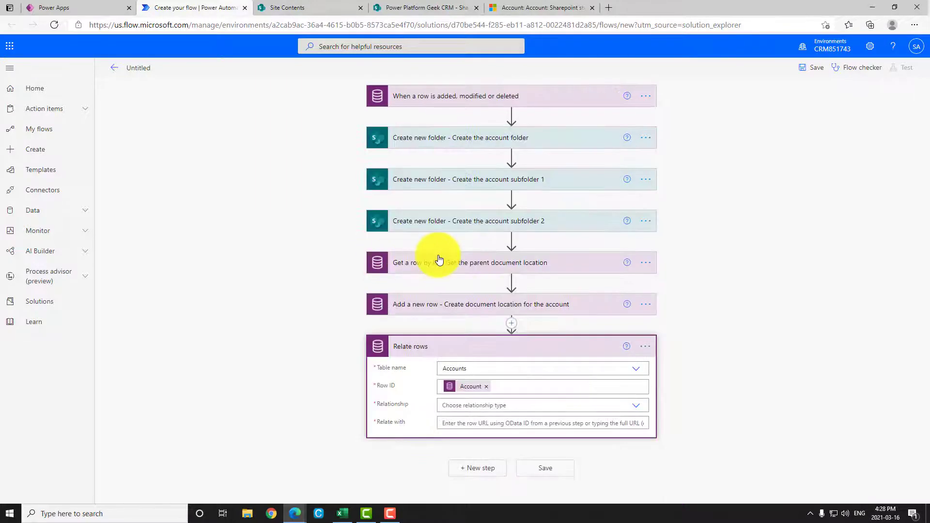
Set the Relate rows action's relationship to Document Location - Account_SharepointDocumentLocation.
click(636, 410)
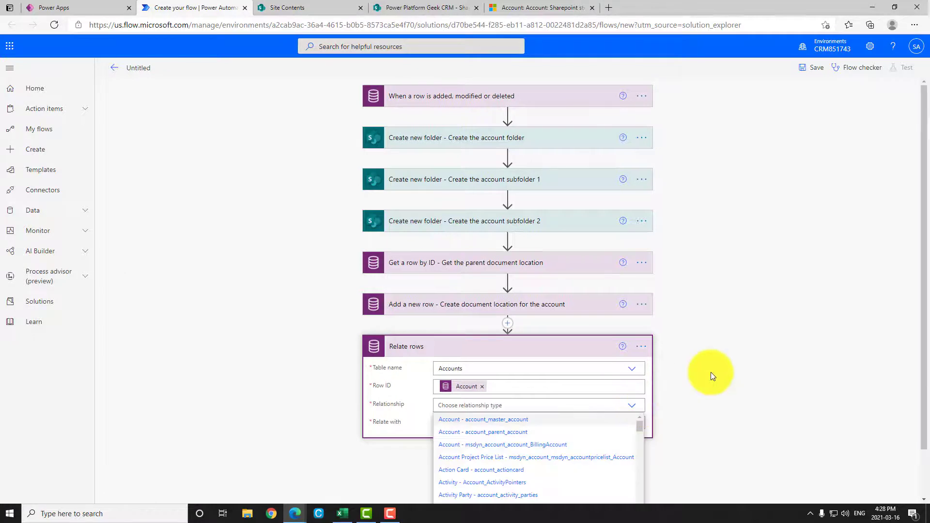
scroll(711, 372, down, 1)
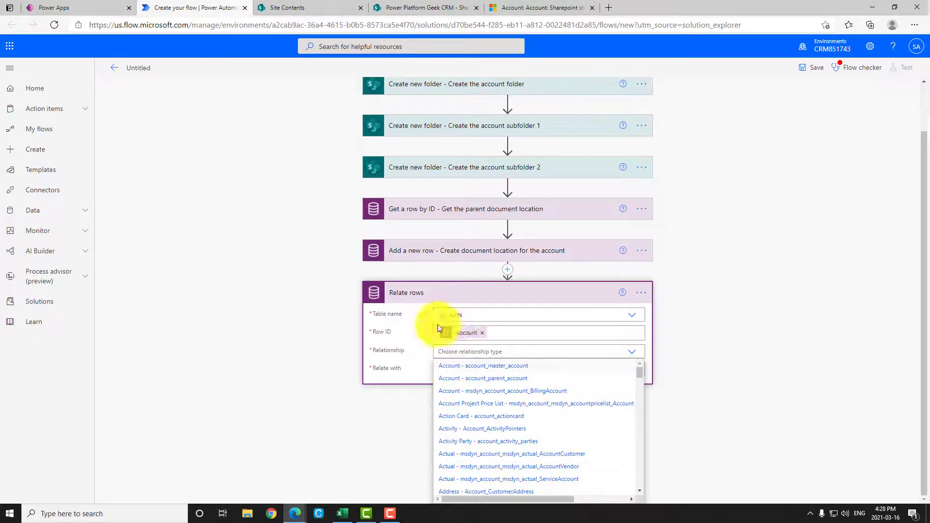
scroll(533, 441, down, 5)
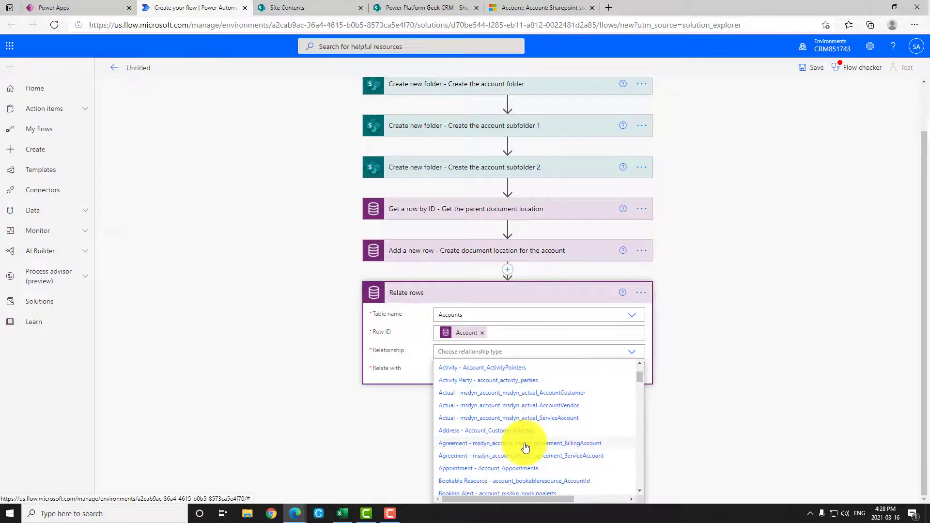
scroll(520, 445, down, 3)
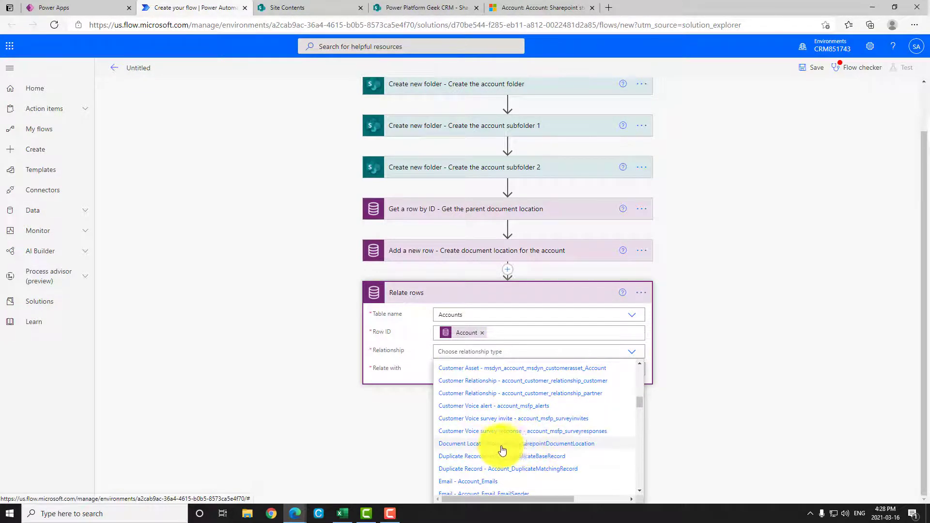
click(608, 445)
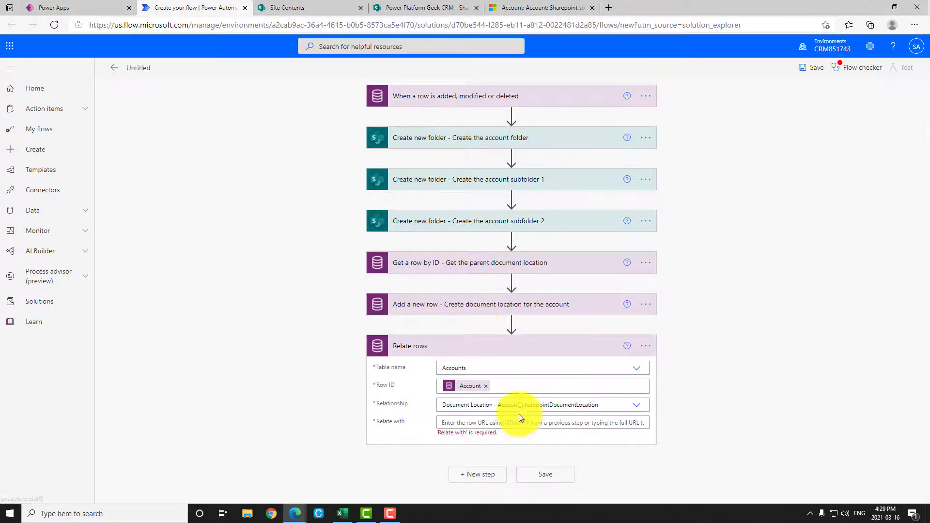
Set the Relate with value to the OData Id dynamic value from the document location creation action.
click(561, 423)
scroll(781, 378, down, 4)
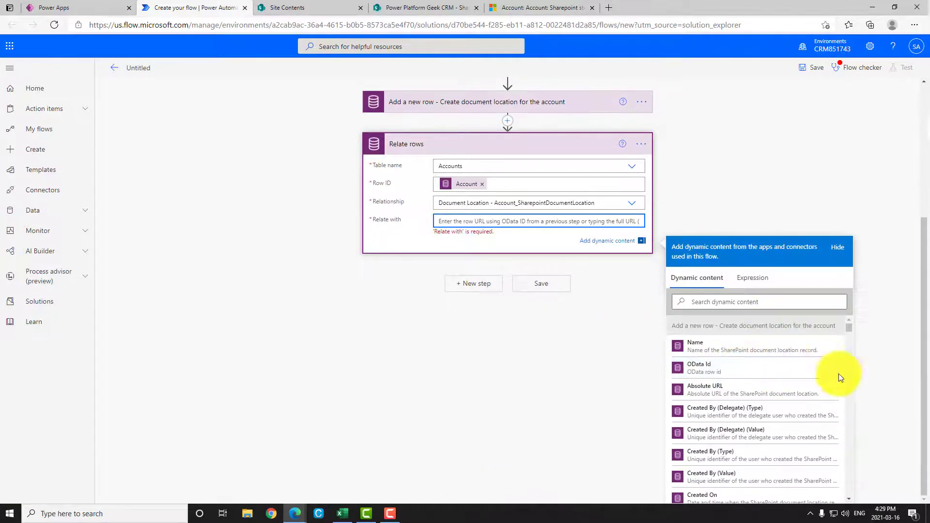
click(785, 371)
click(737, 165)
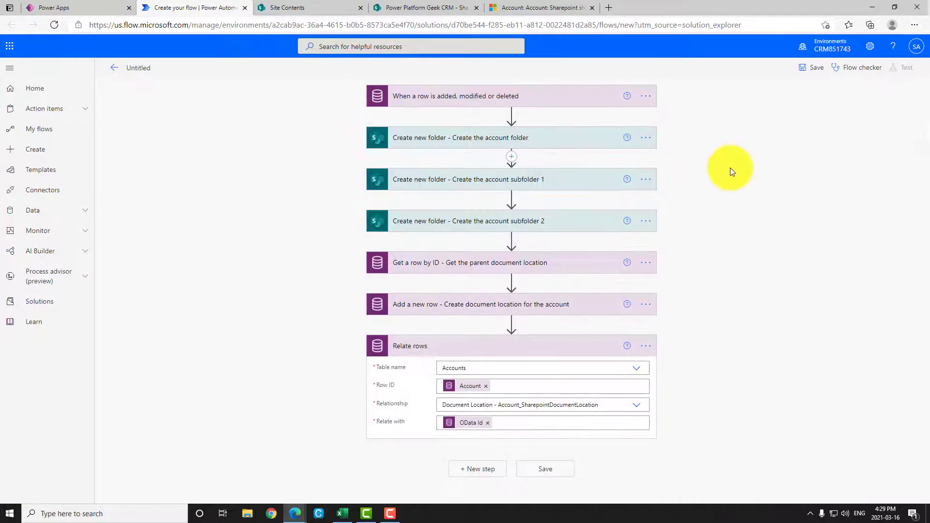
Save the flow and start a manual test run of it.
click(815, 71)
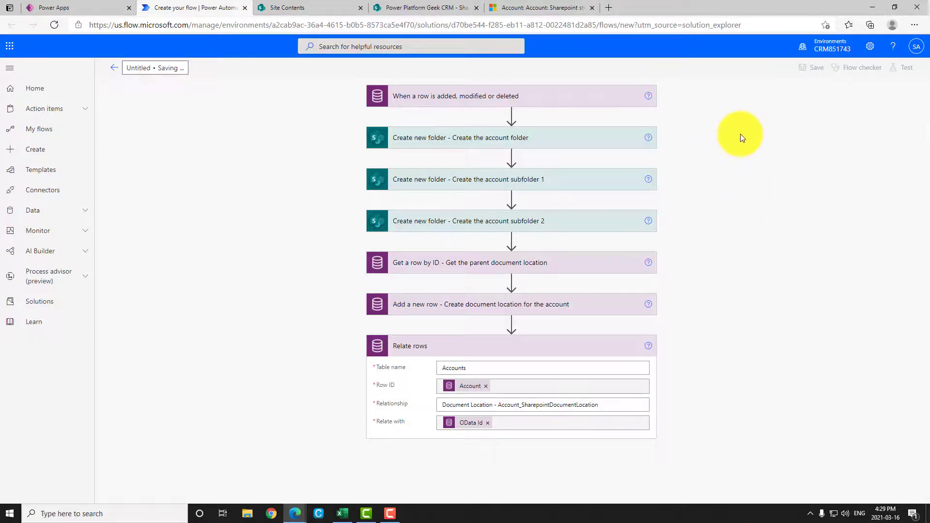
click(902, 68)
click(797, 92)
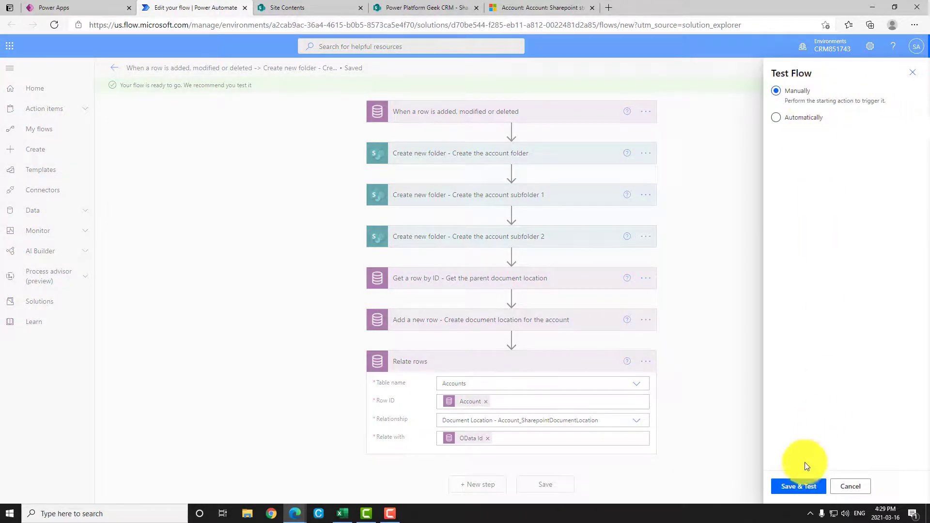
click(797, 486)
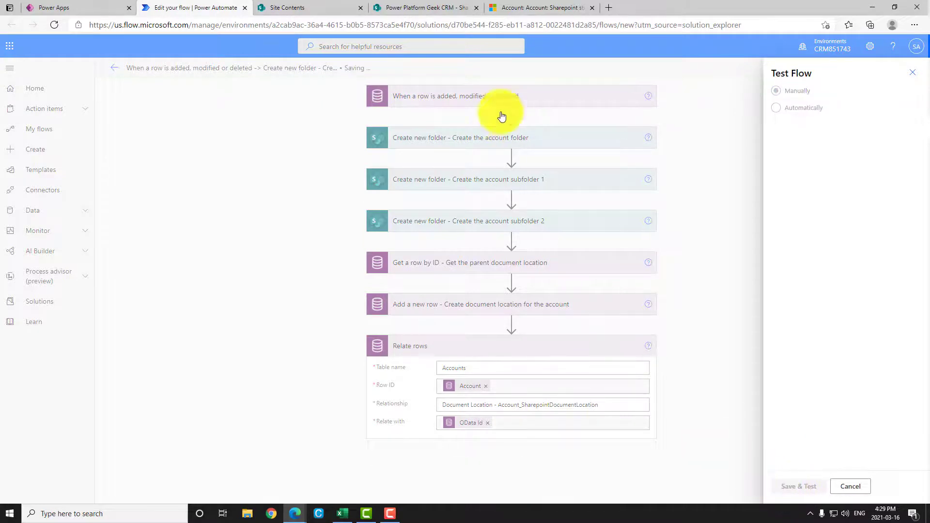
Switch to Dynamics 365 Sales Hub, create an account named "Sharepoint structure test 2" and save it.
click(544, 10)
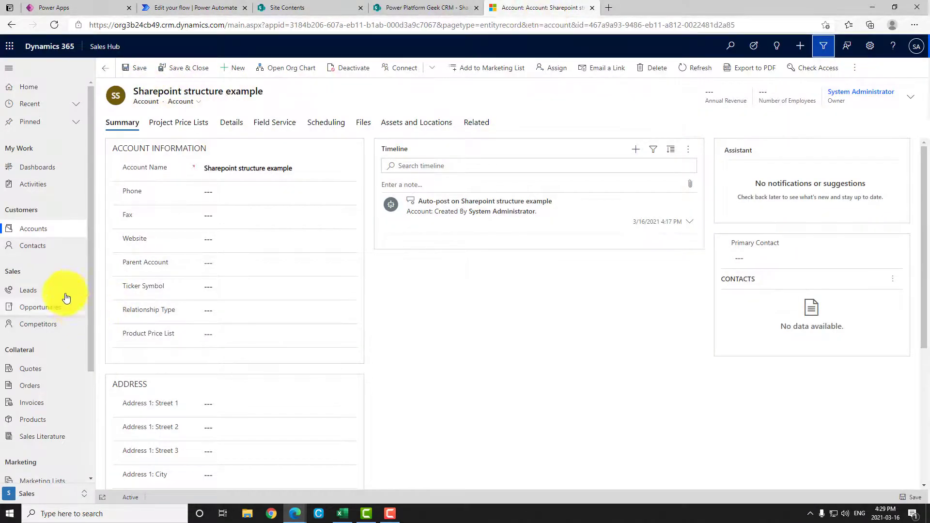
click(62, 228)
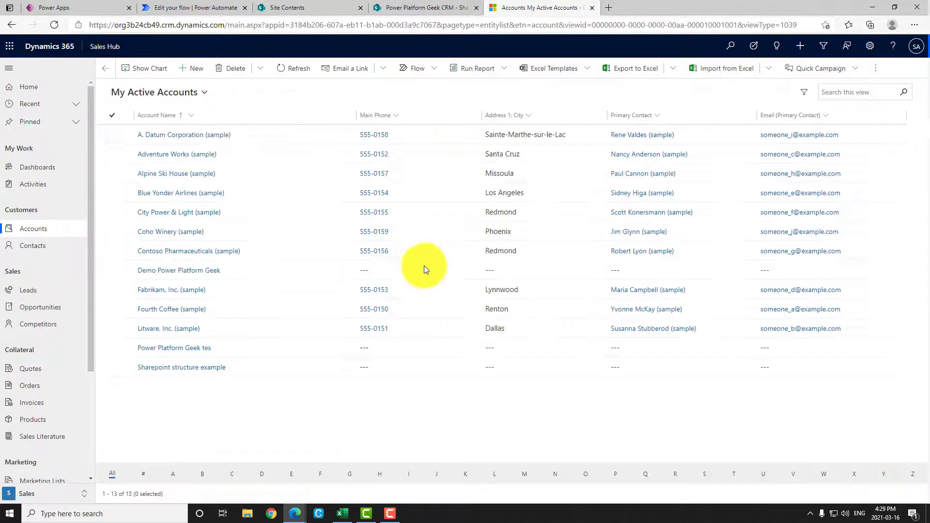
click(196, 72)
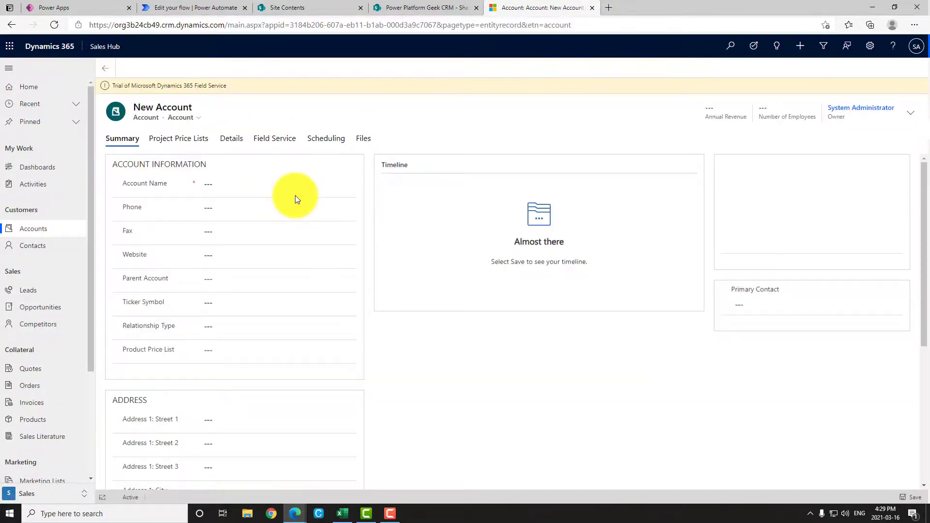
click(269, 191)
text(Sharepoint)
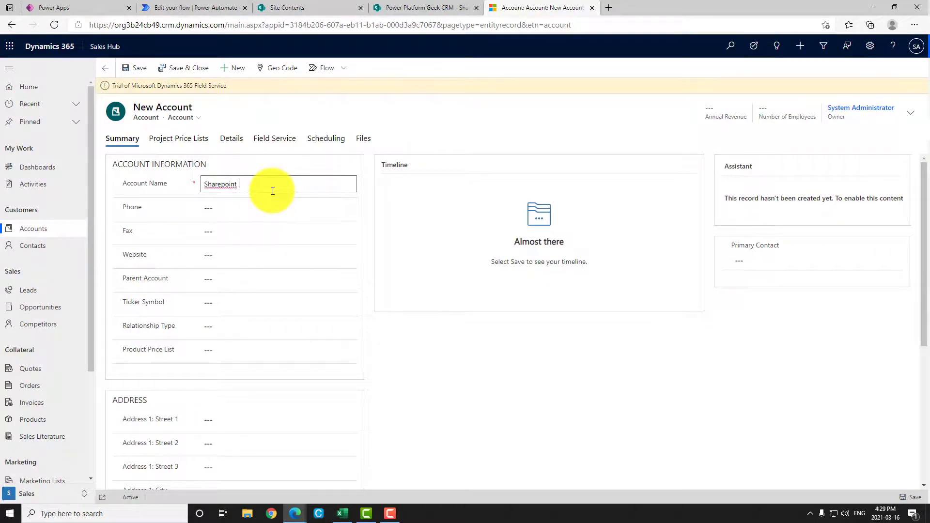
text( structure te)
scroll(273, 191, down, 1)
text(s)
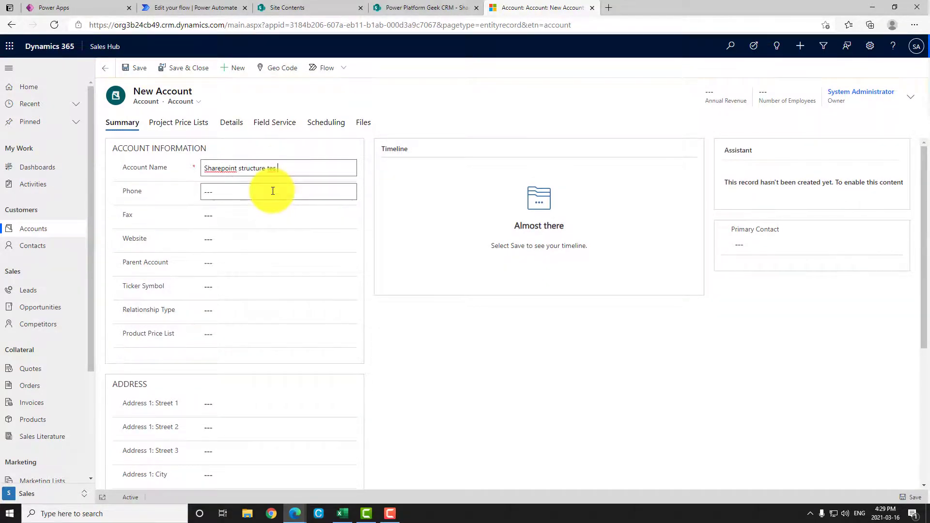
text(t 2)
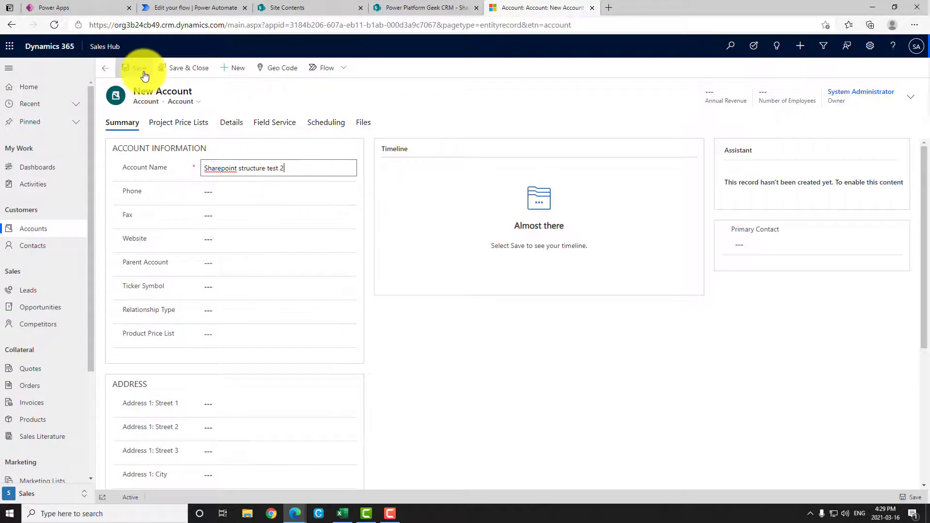
click(141, 71)
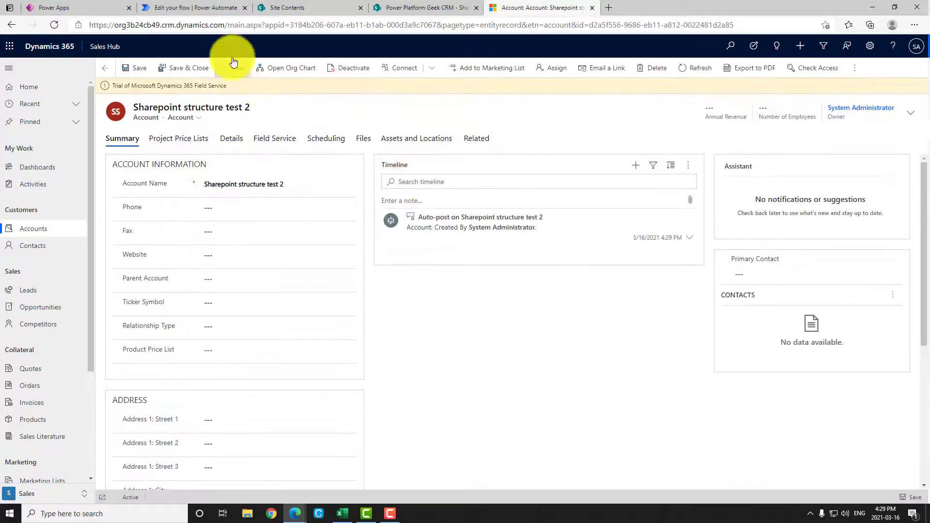
Check the flow's test run in Power Automate, and open subfolder 1 in the new account's related documents in Dynamics 365.
click(208, 11)
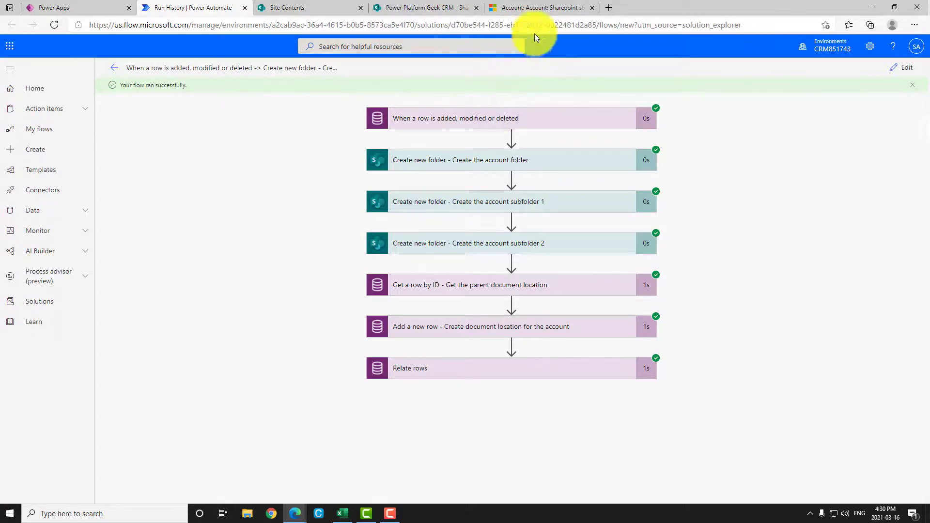
click(544, 8)
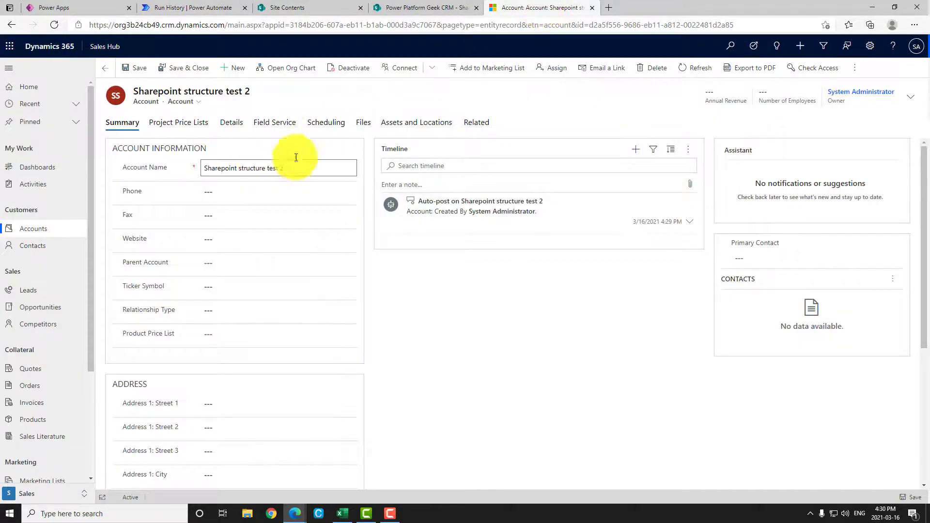
click(476, 123)
click(533, 217)
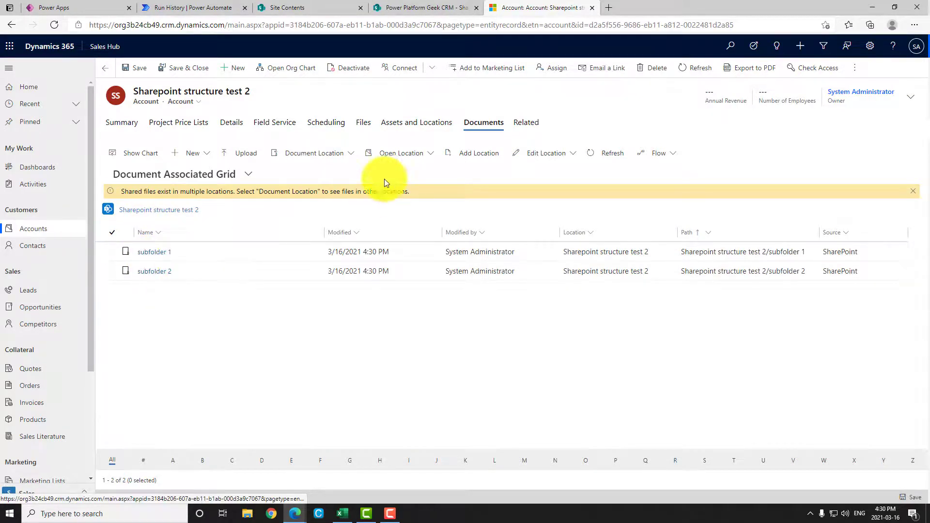
click(164, 255)
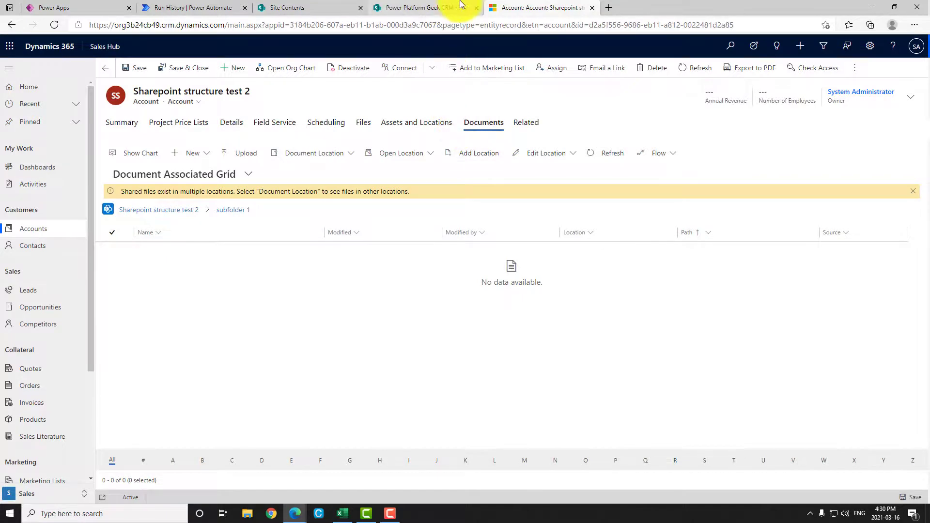
Switch to the SharePoint site and open the "Sharepoint structure test 2" folder in the Account library to inspect its subfolders.
click(409, 5)
drag(312, 25, 58, 23)
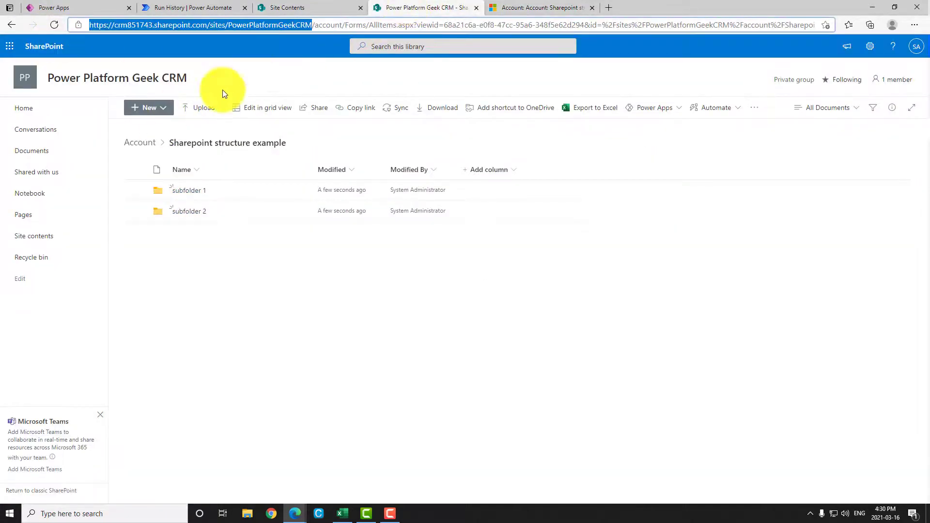
click(145, 154)
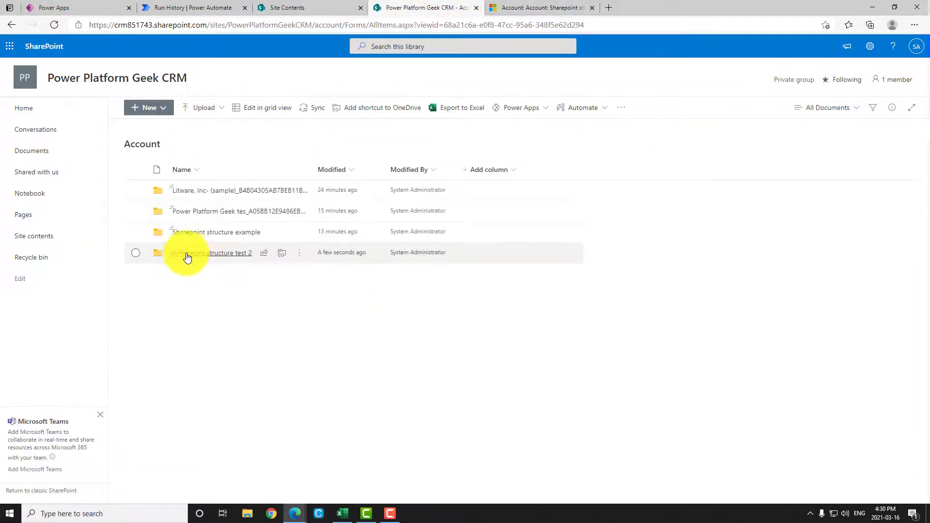
click(197, 256)
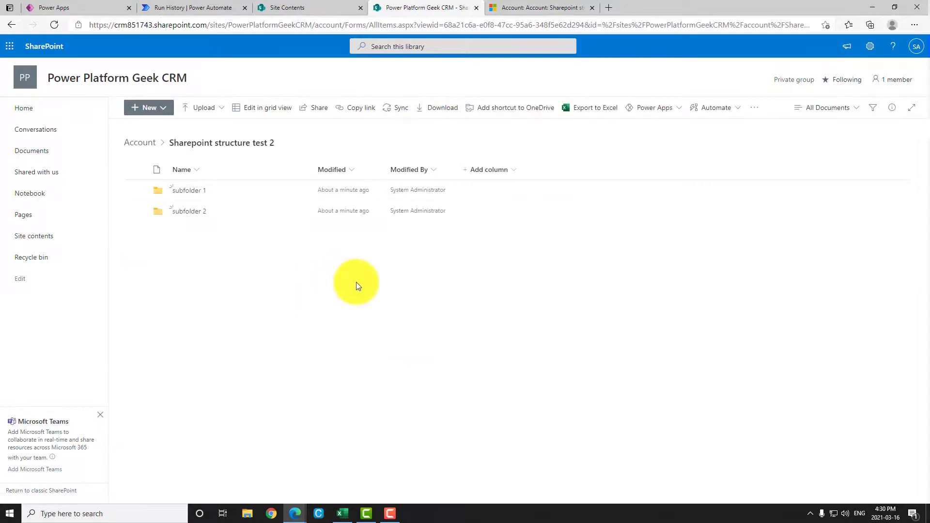